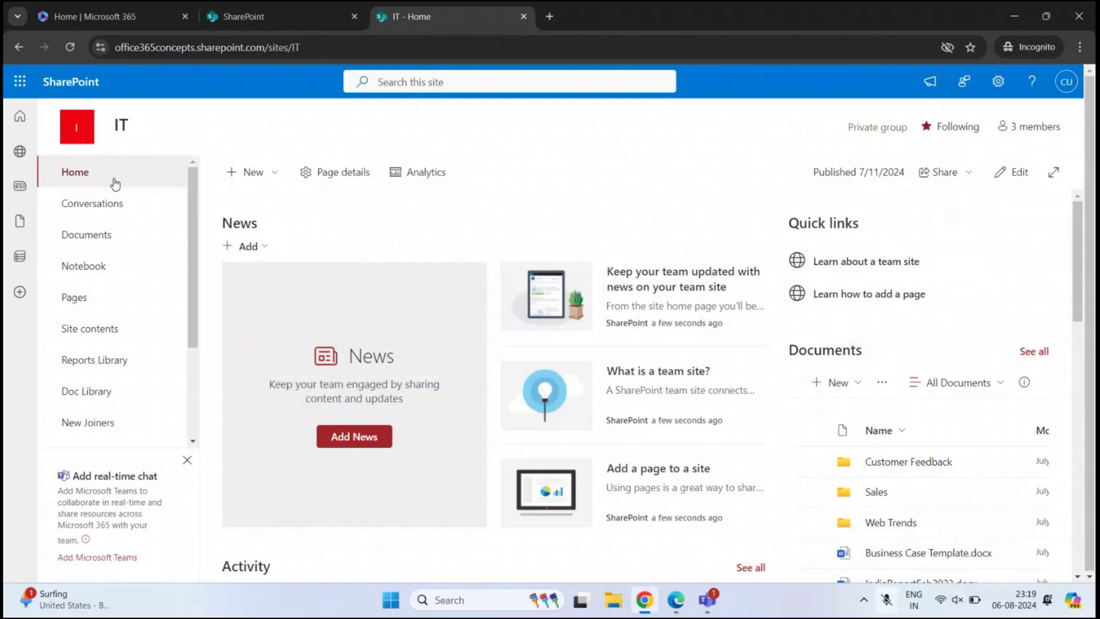
- Create a new plan named 'Project Plan' on the IT site, shown in site navigation
click(145, 178)
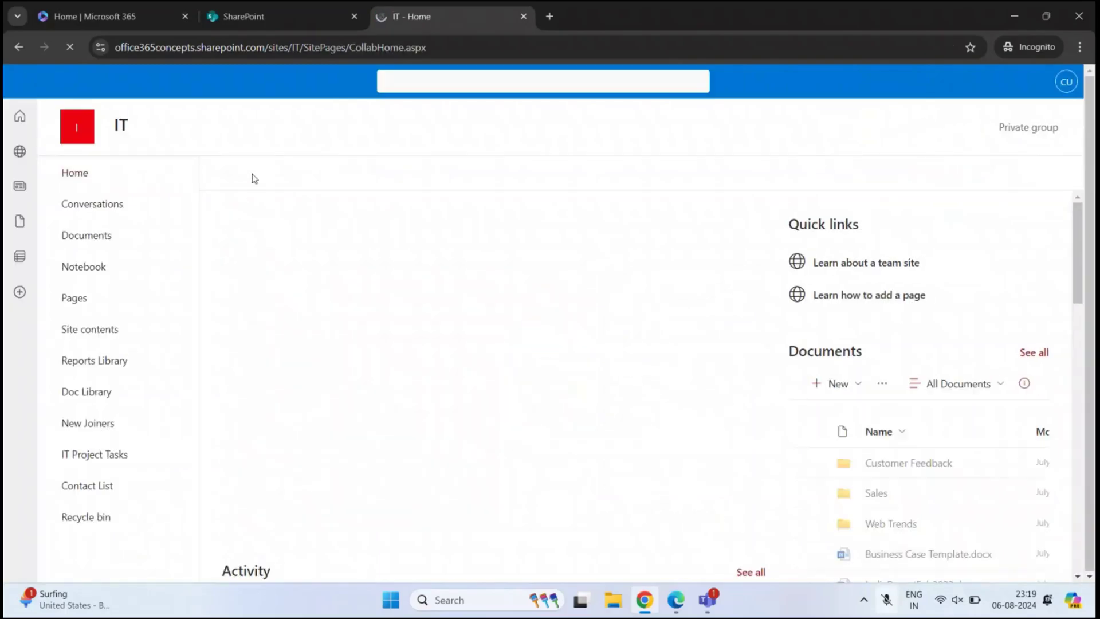
click(249, 172)
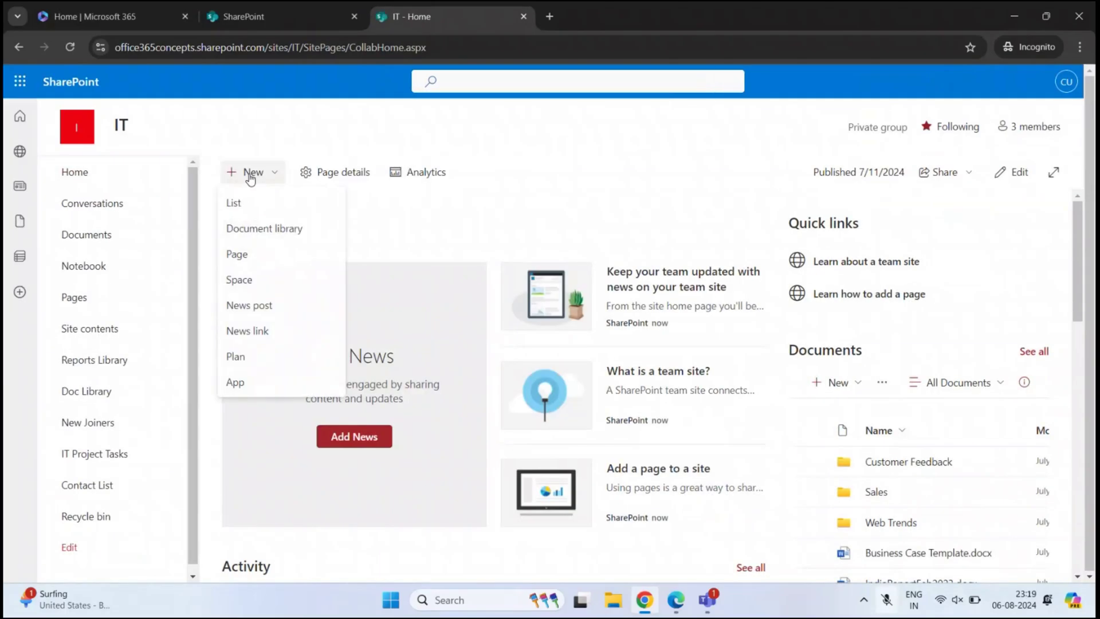
click(272, 355)
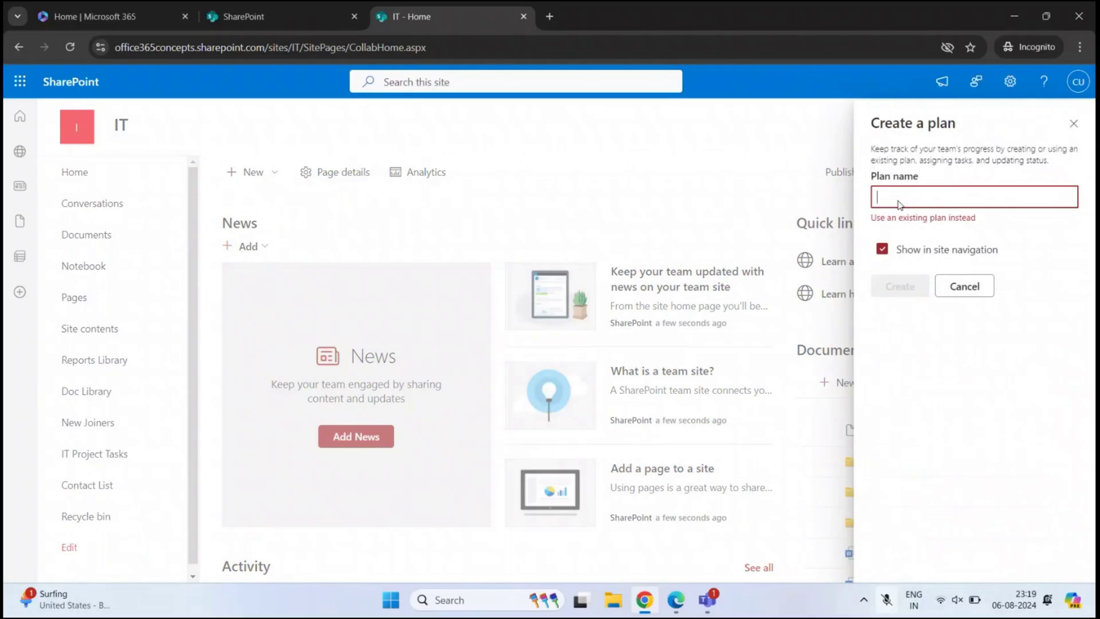
text(Project )
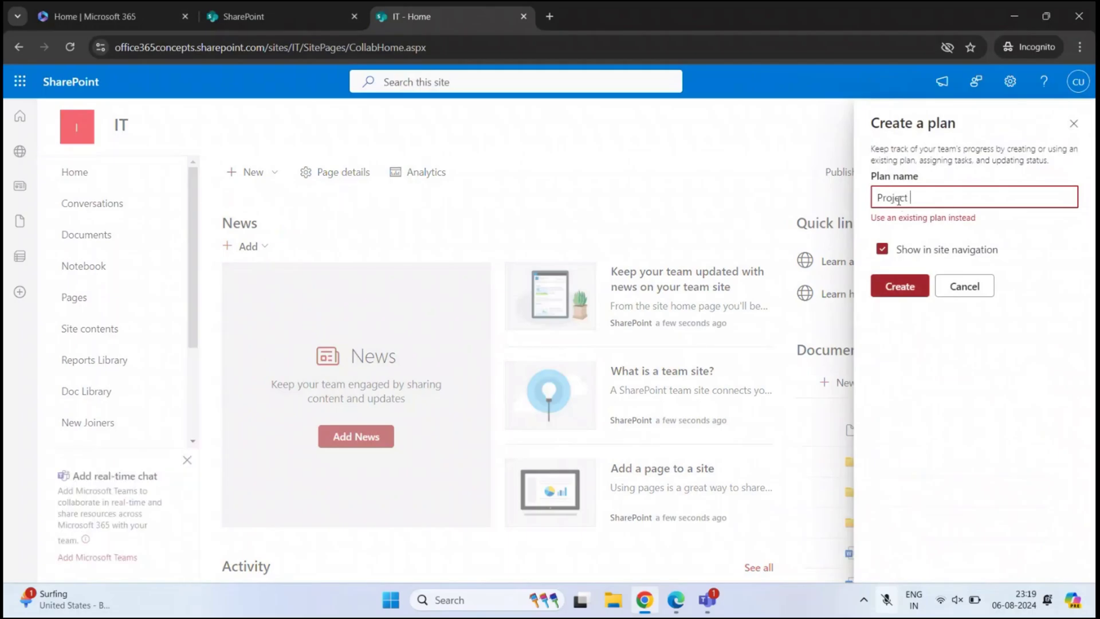
text(Plan)
click(958, 232)
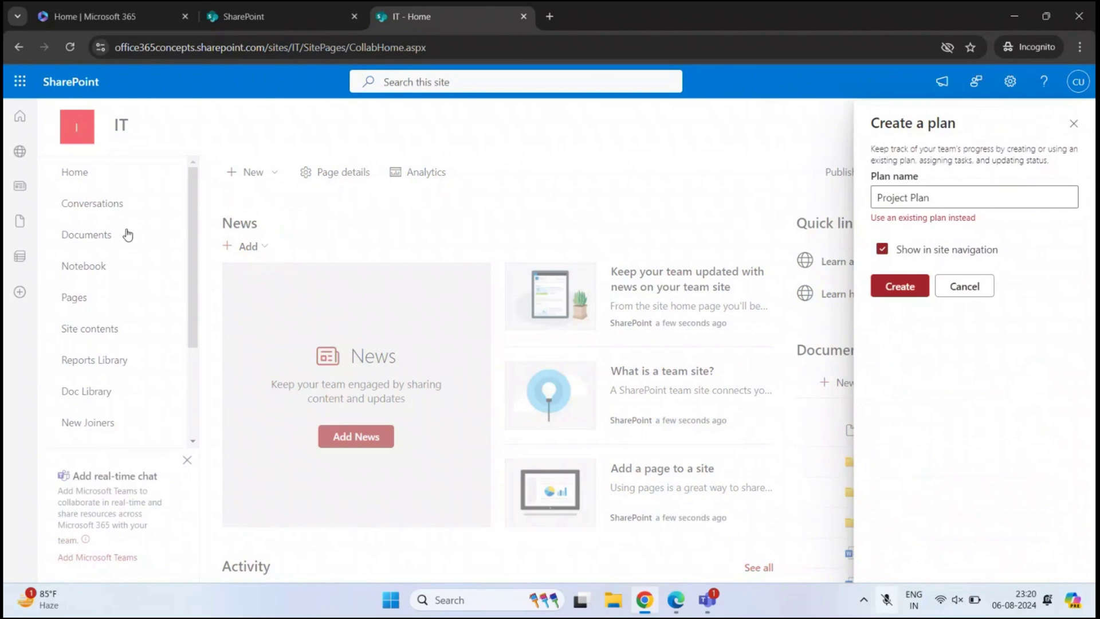
click(893, 290)
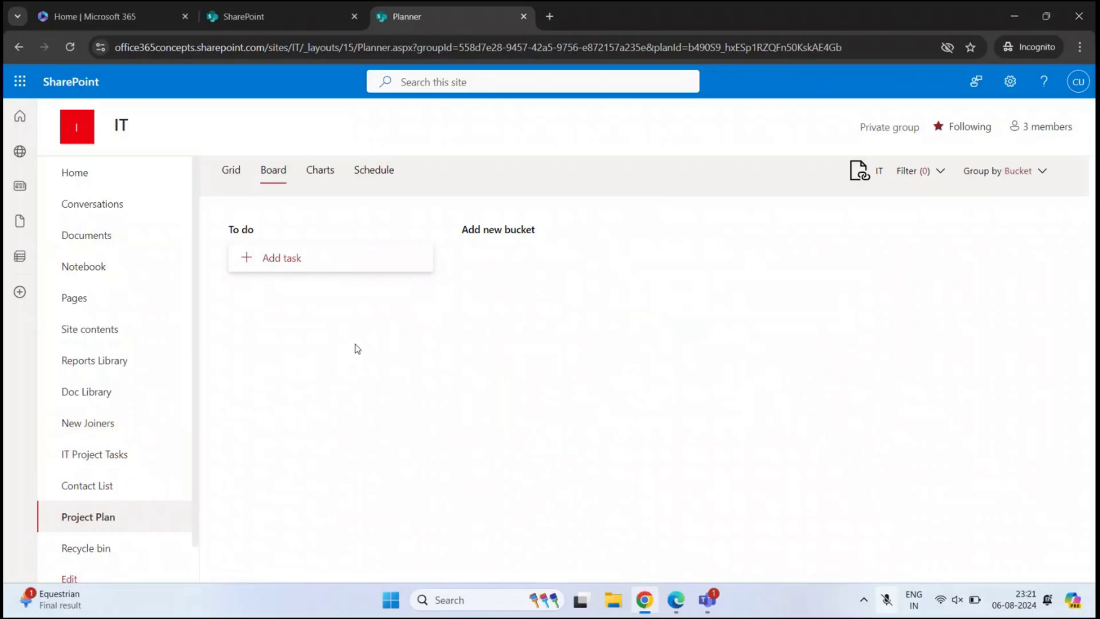
- Rename the To do bucket to 'Planning'
click(254, 232)
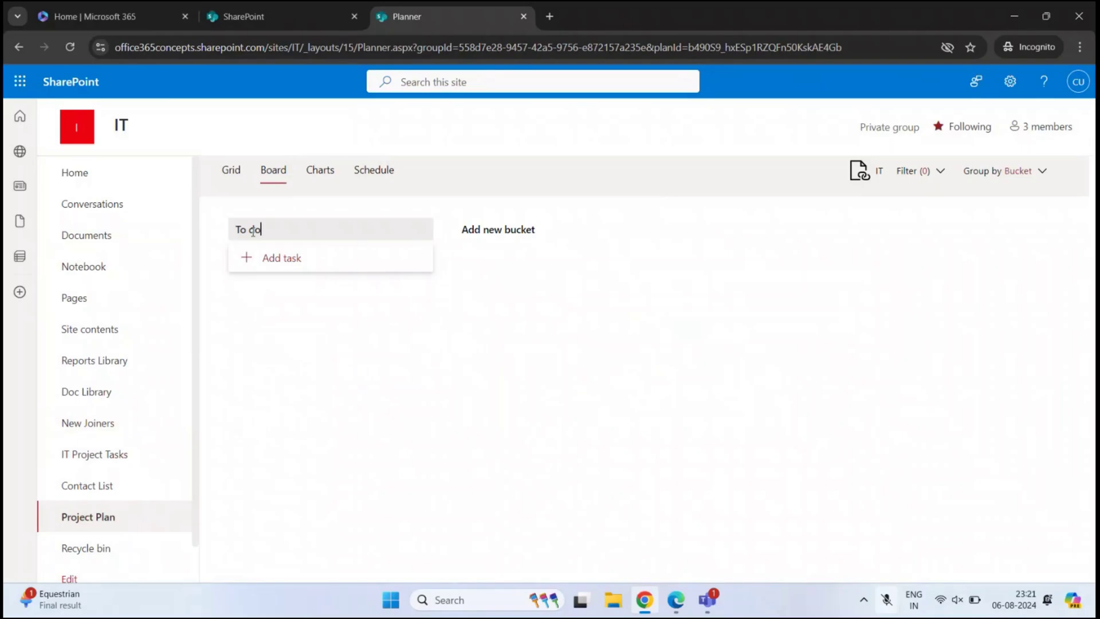
key(BackSpace)
key(BackSpace)
key(BackSpace)
key(BackSpace)
key(BackSpace)
text(Planning)
key(Return)
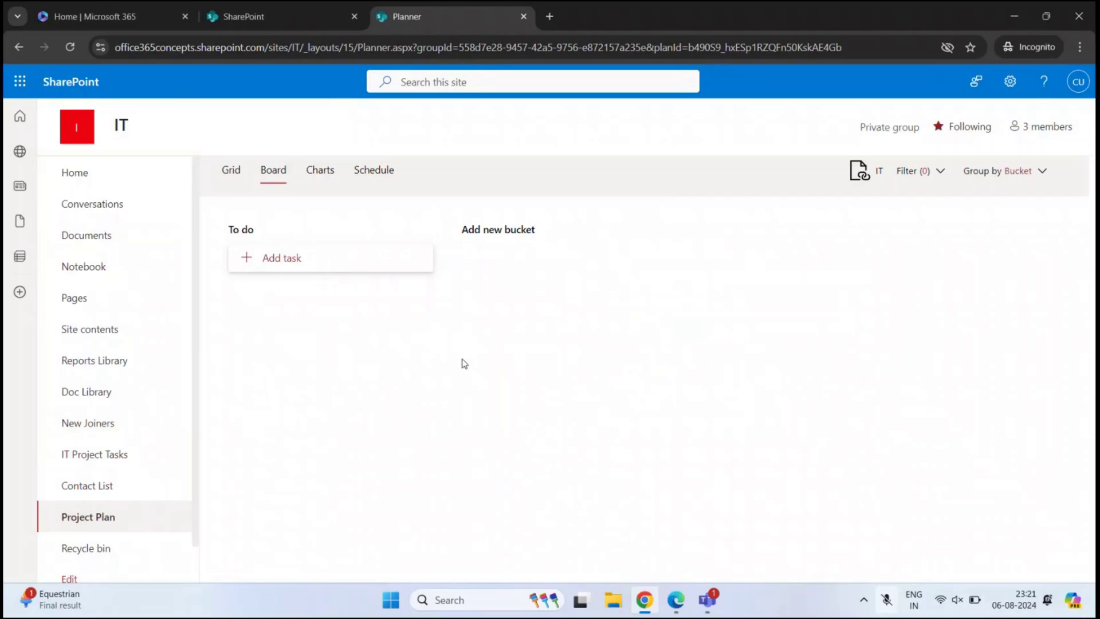
- Add the 'Deployment' and 'Testing' buckets
click(495, 232)
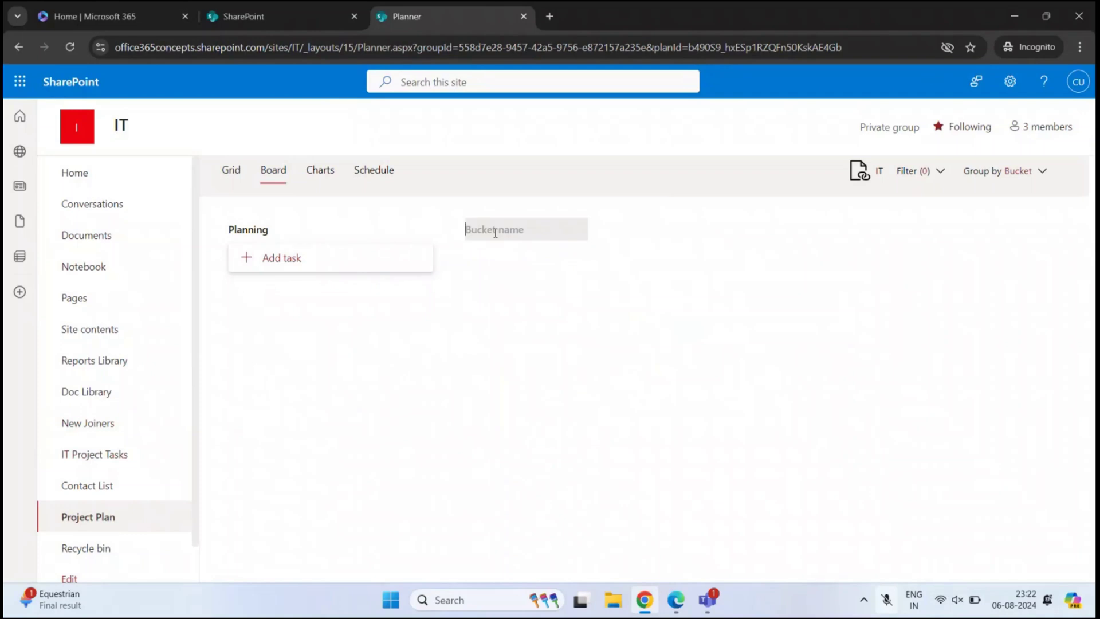
text(Deployment)
key(Return)
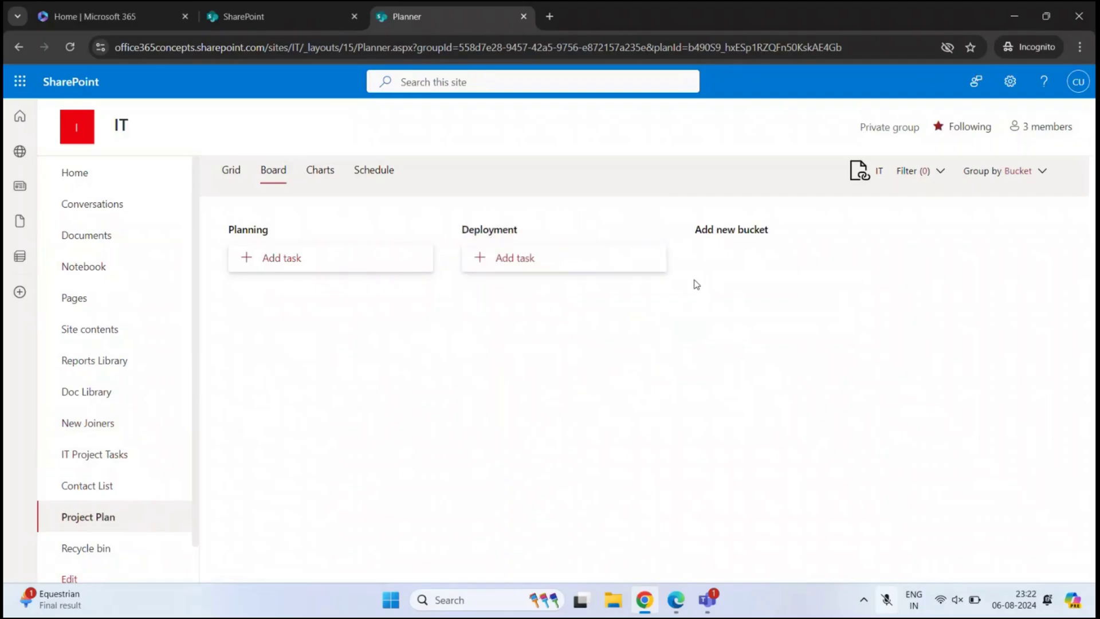
click(710, 230)
text(Testing)
key(Return)
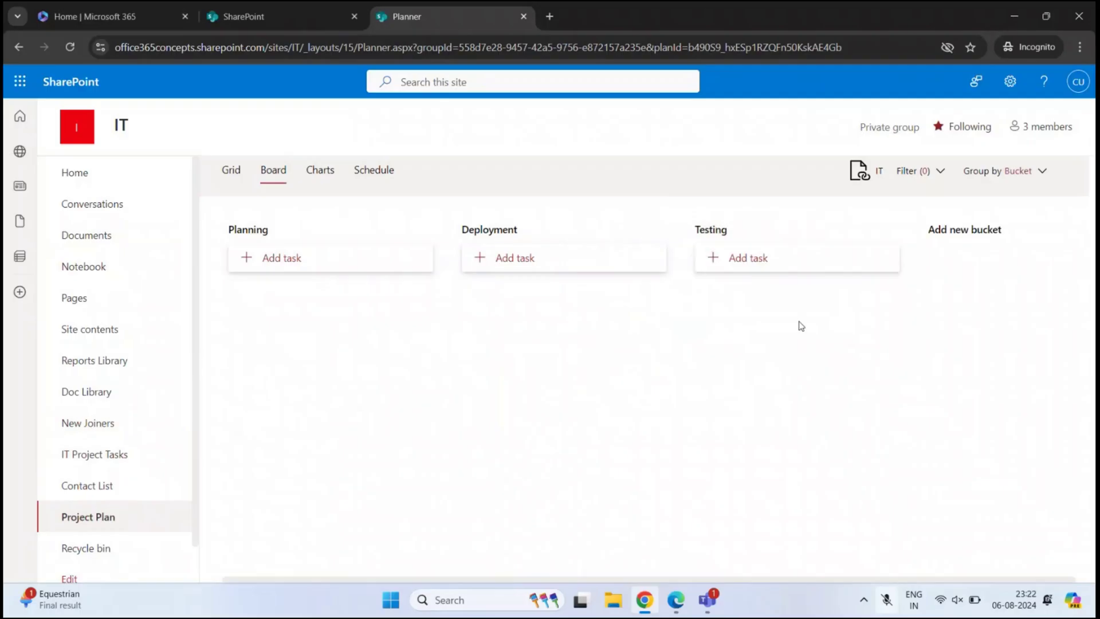
- Add the 'Implementation' and 'Monitoring' buckets
click(968, 231)
text(Implem)
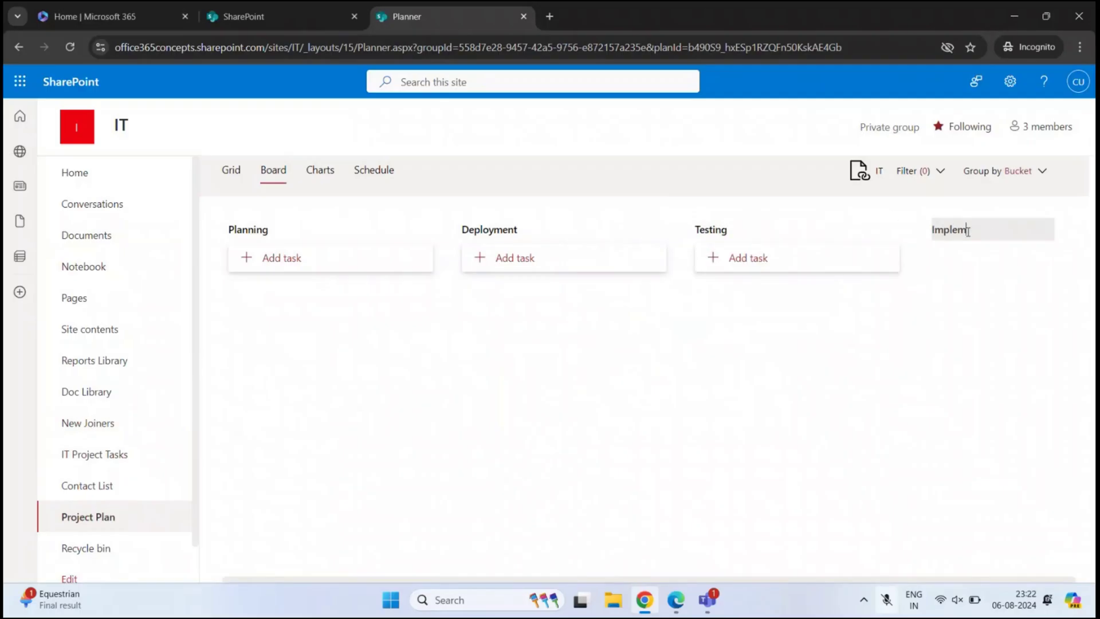
text(entation)
key(Return)
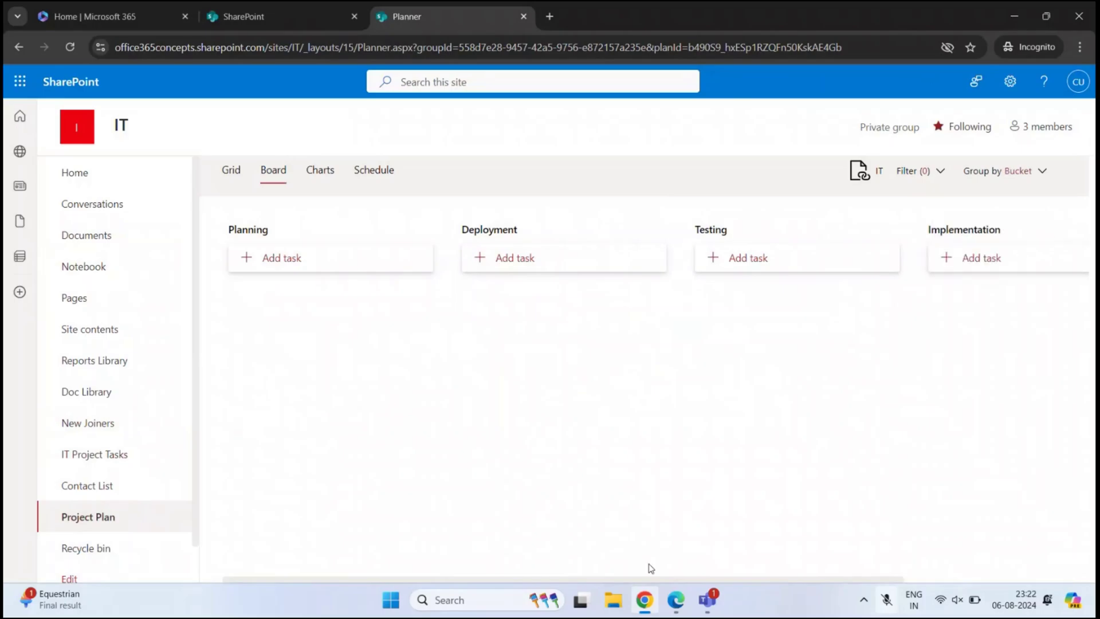
drag(634, 581, 840, 582)
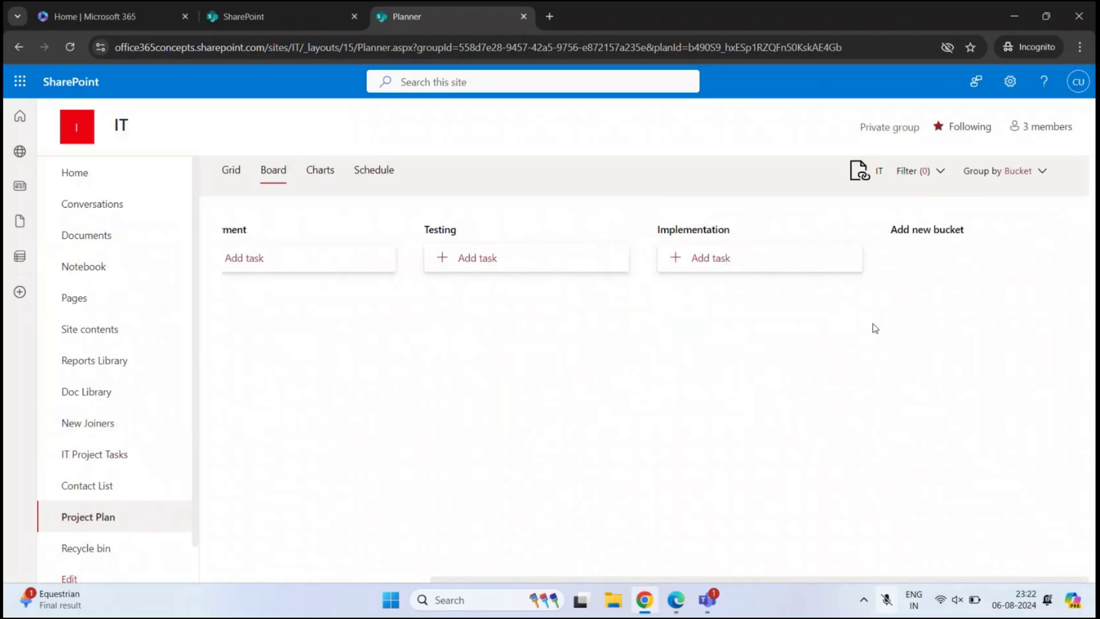
click(927, 229)
text(M)
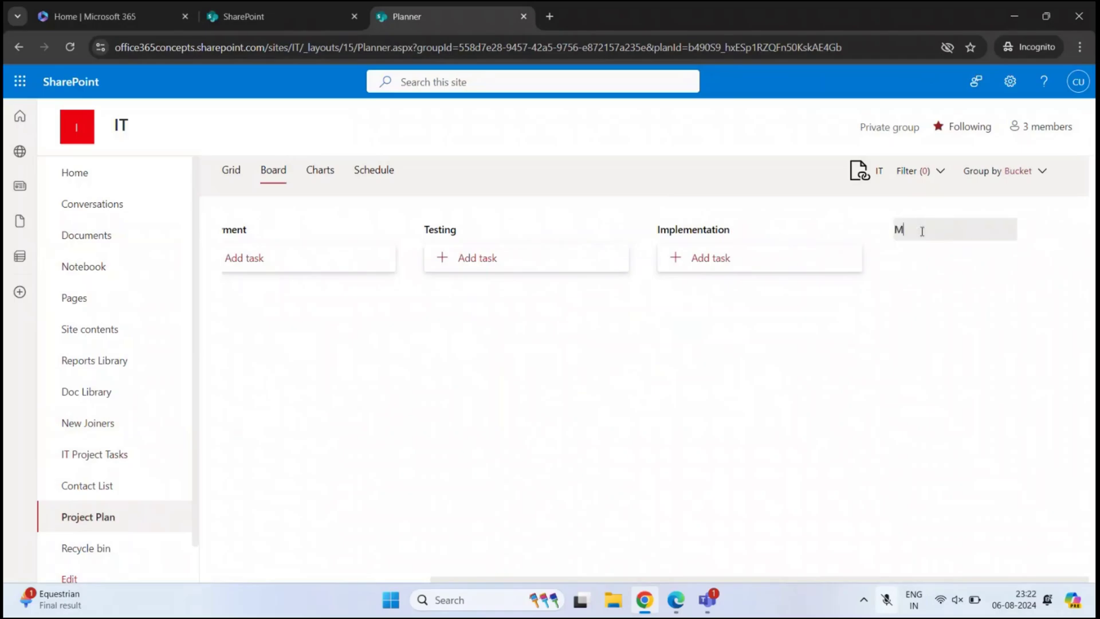
text(onitoring)
key(Return)
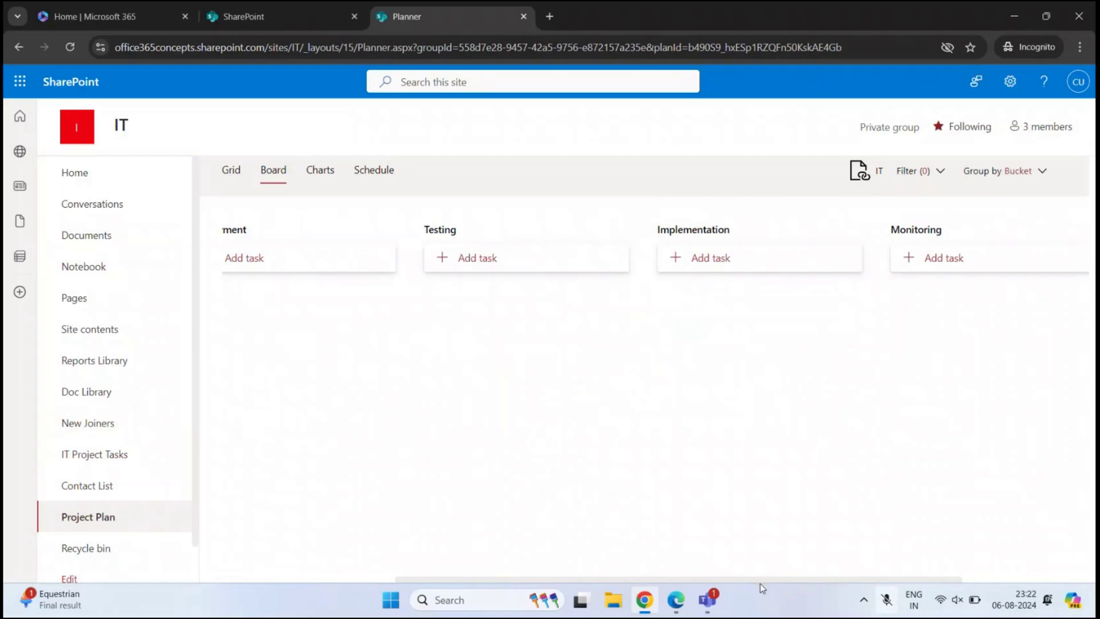
scroll(762, 585, left, 5)
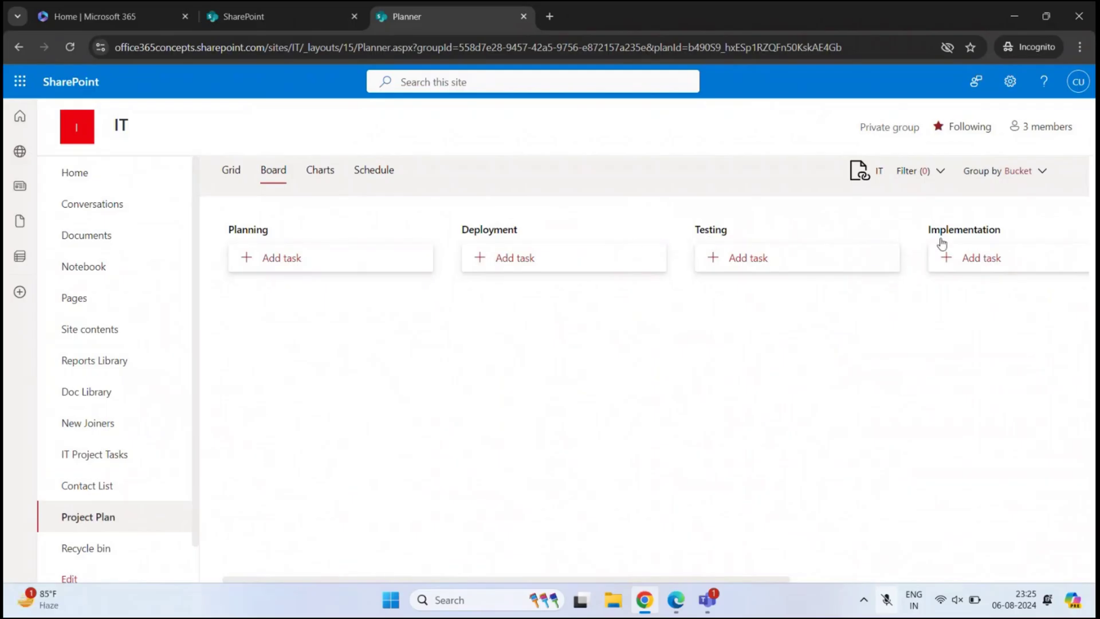
- Add the task 'Collect details from client' to the Planning bucket and open its details
click(318, 265)
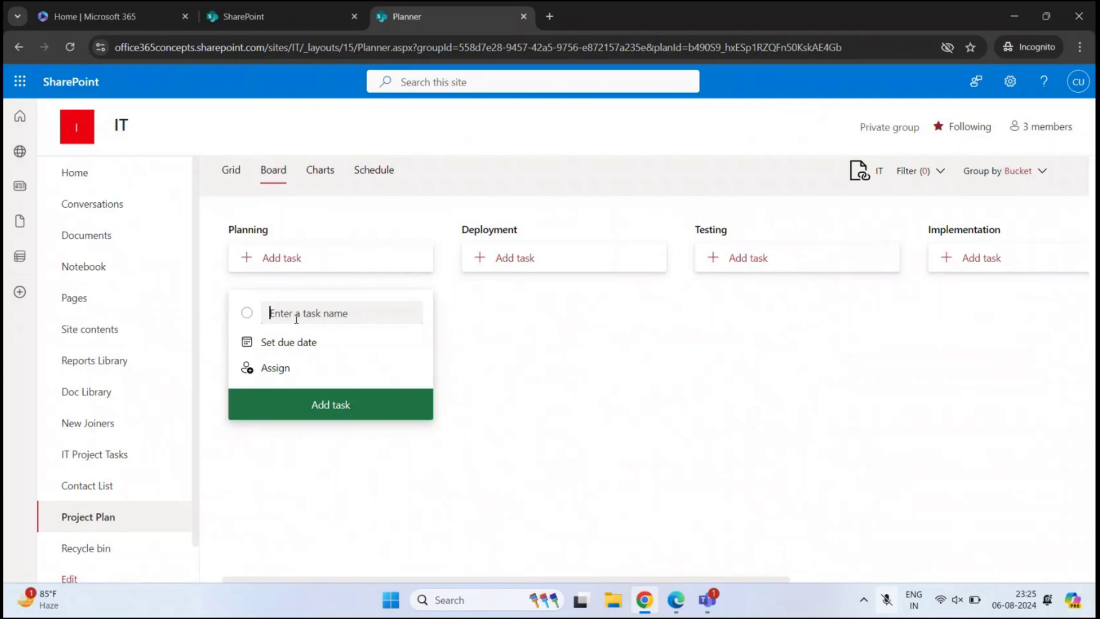
text(Collect details from client)
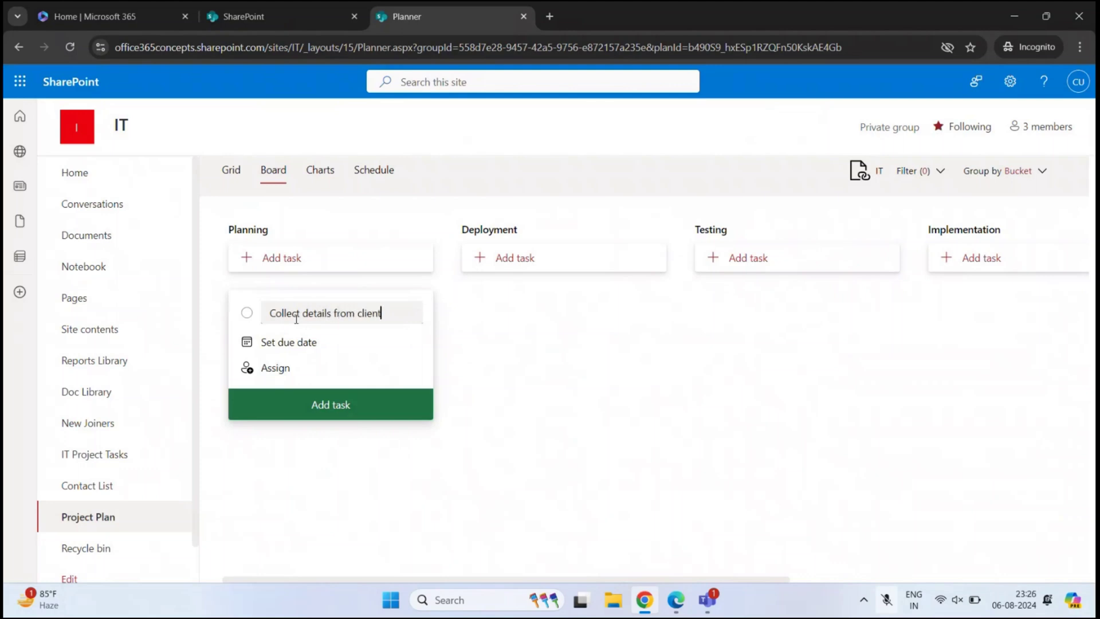
click(332, 410)
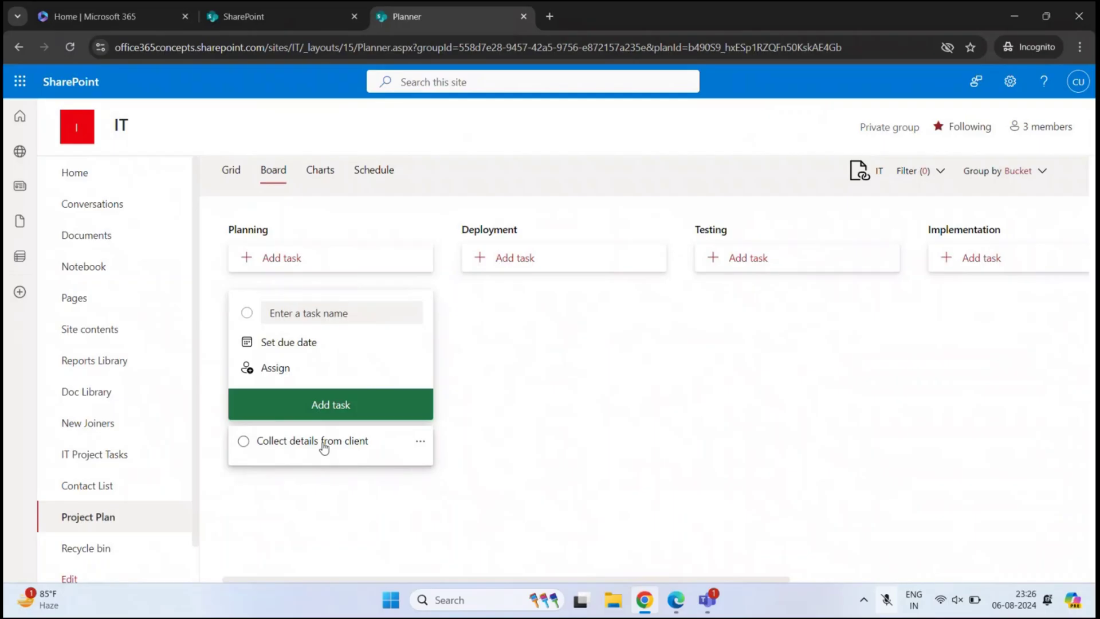
click(507, 416)
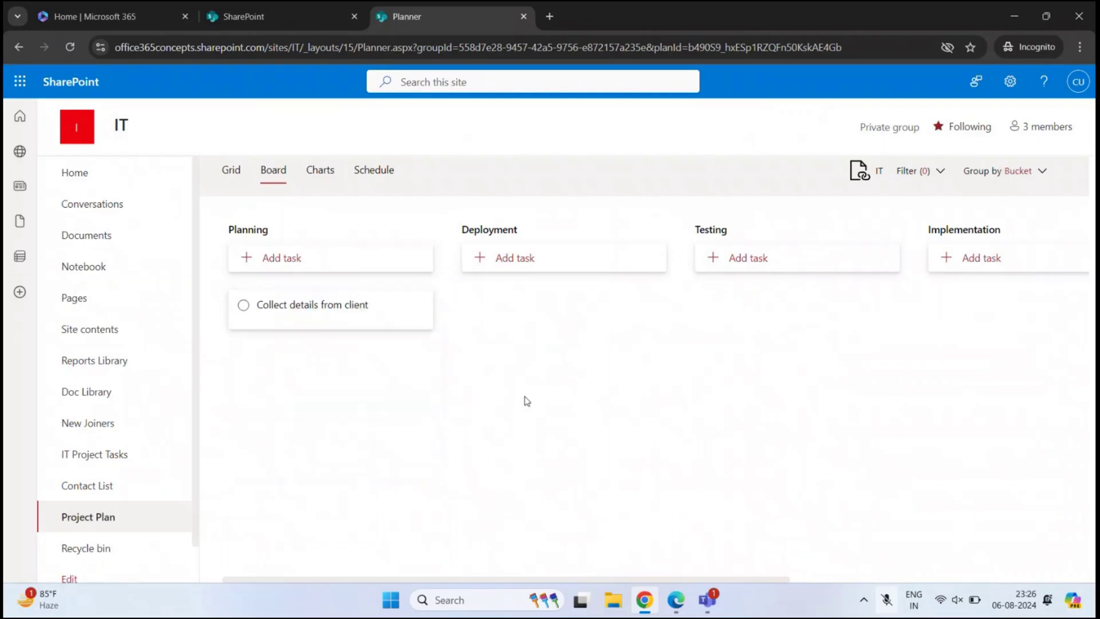
click(303, 310)
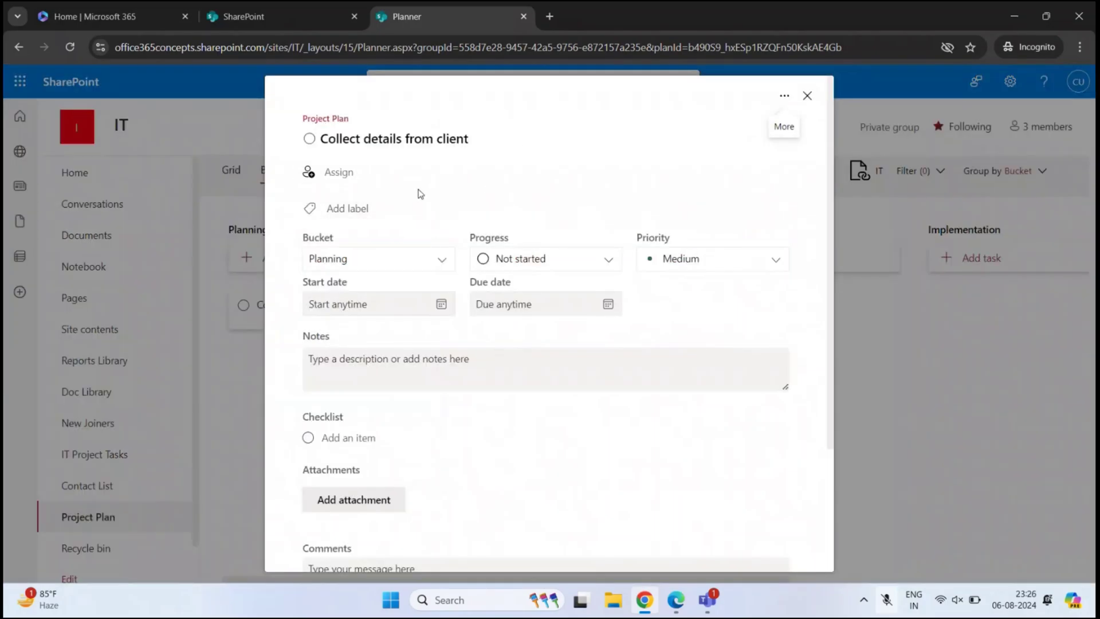
- Assign the task to the searched-for team member, adding them to the plan
click(331, 176)
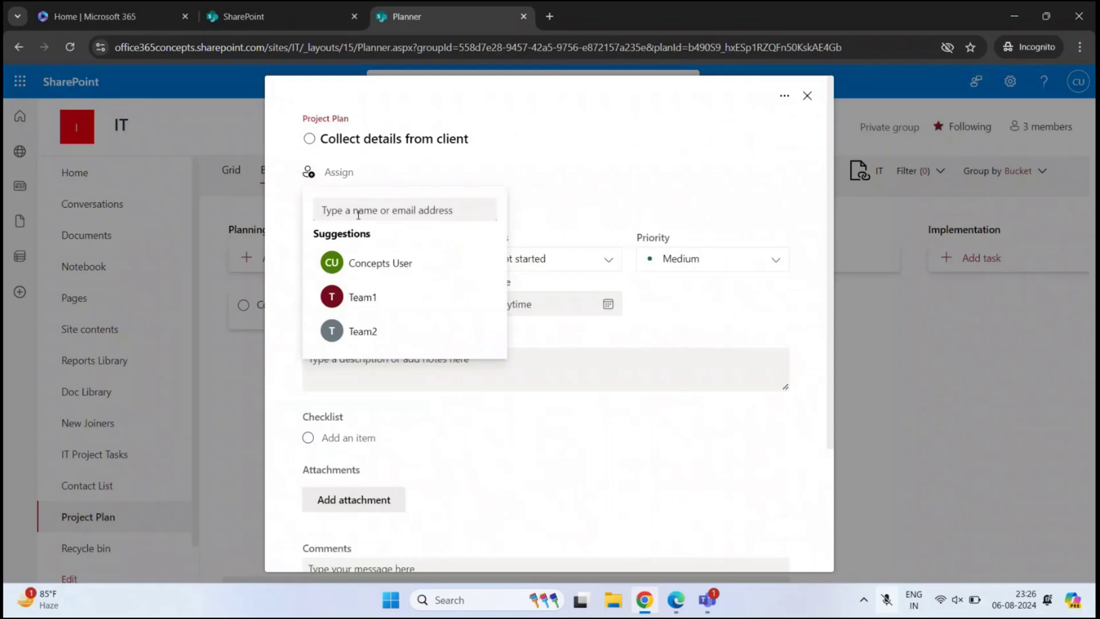
text(bobross)
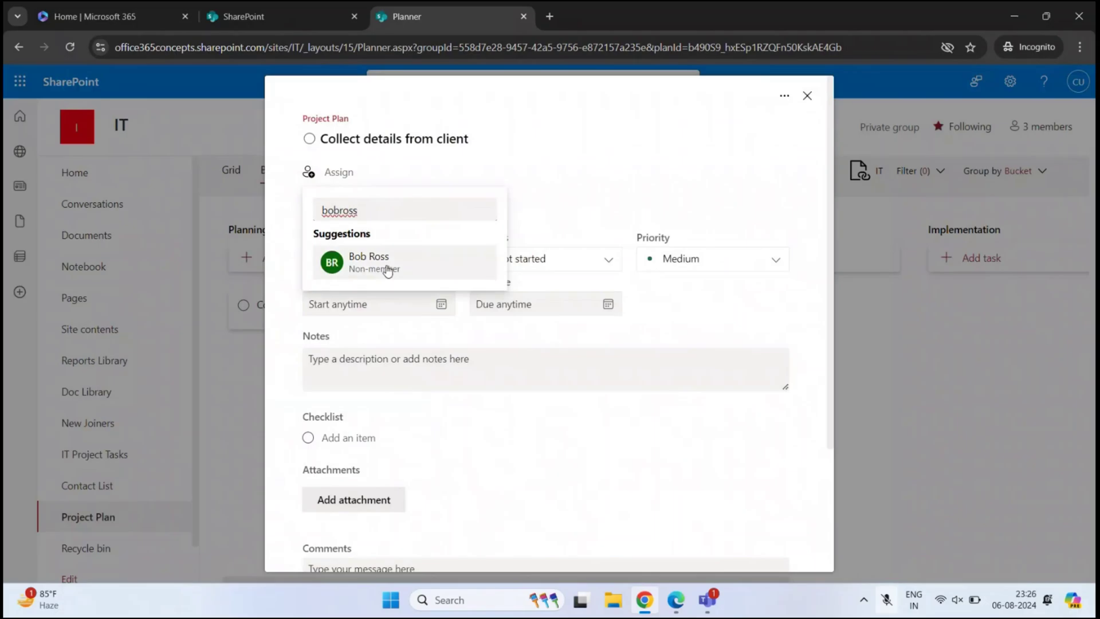
click(387, 268)
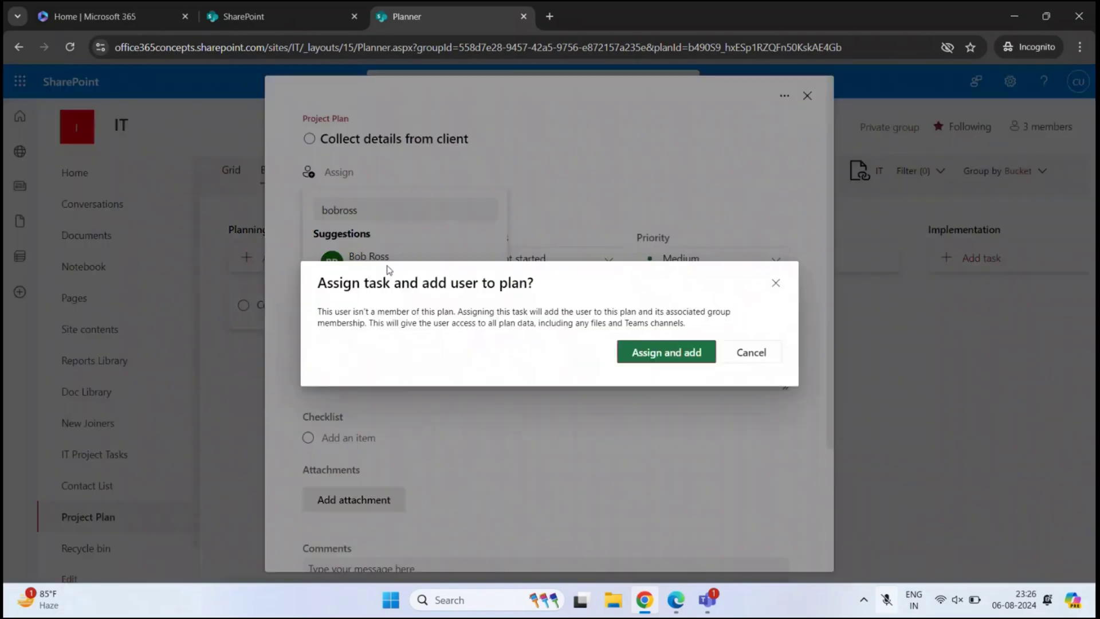
click(657, 355)
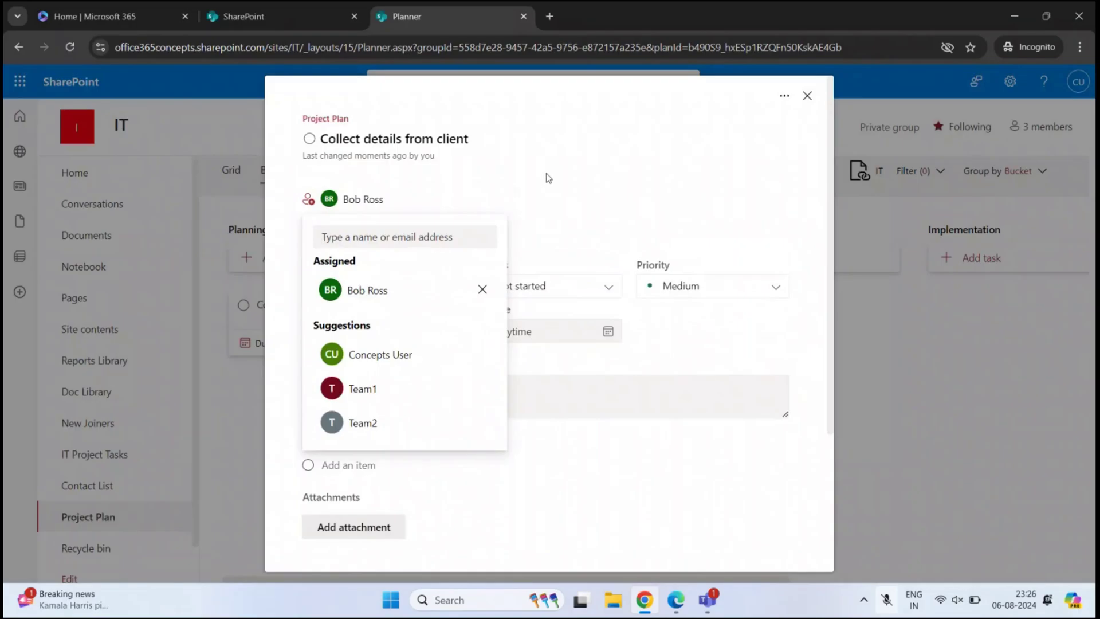
click(545, 162)
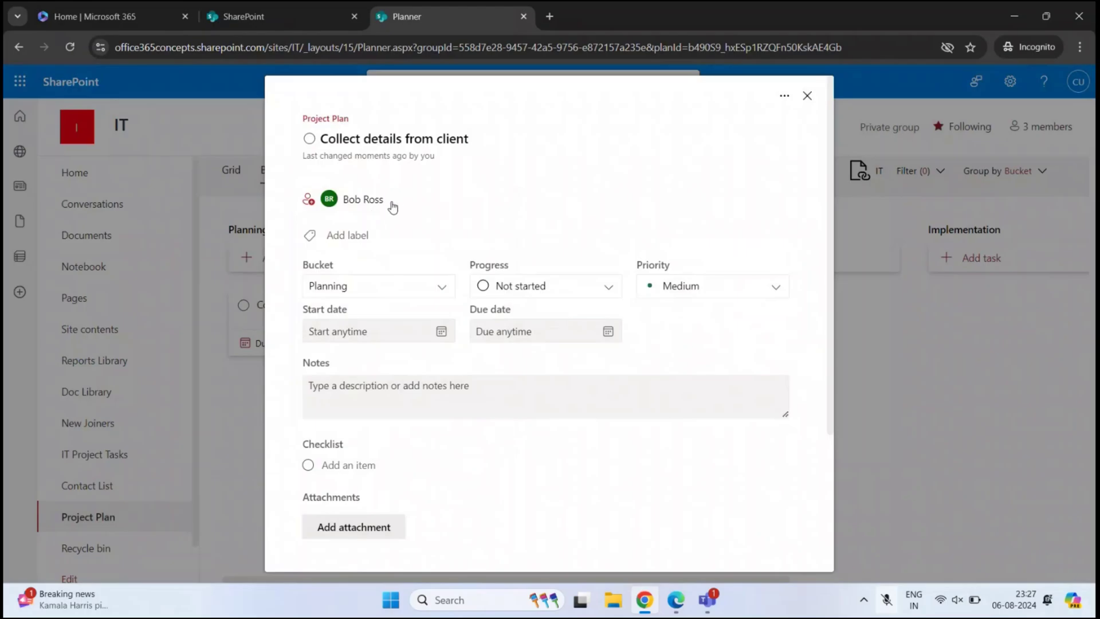
- Keep the task in the Planning bucket, Not started, with Medium priority
click(377, 289)
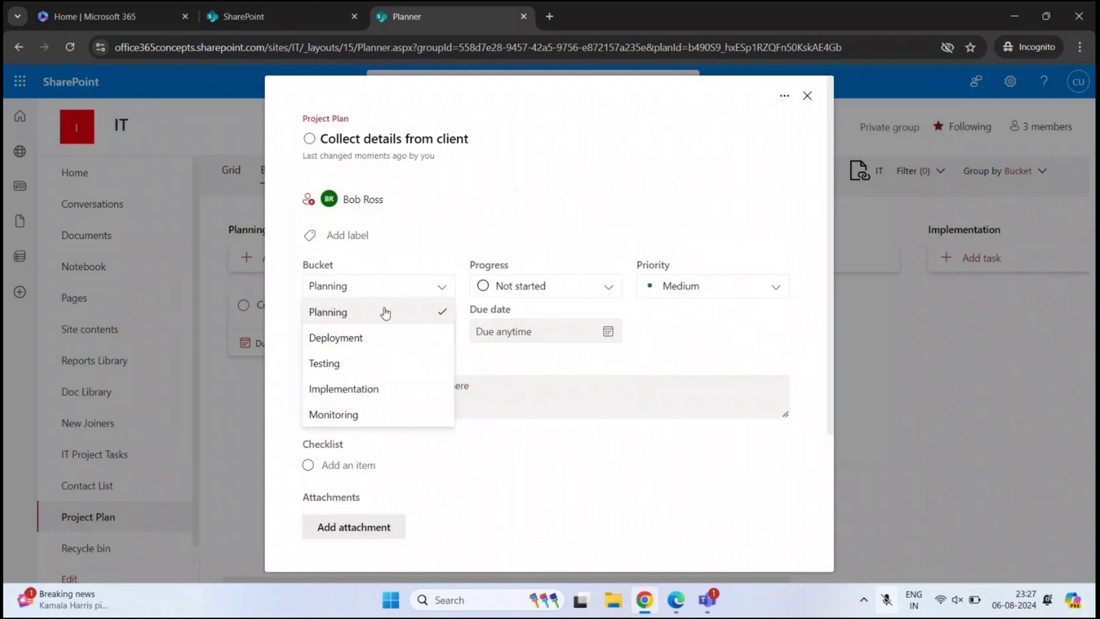
click(521, 188)
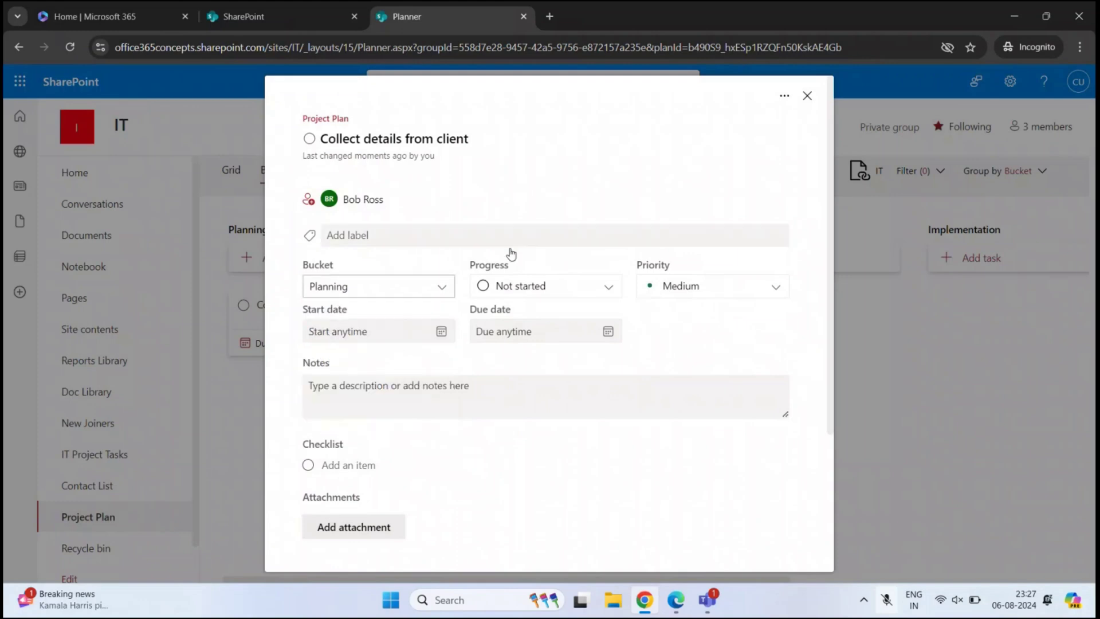
click(518, 291)
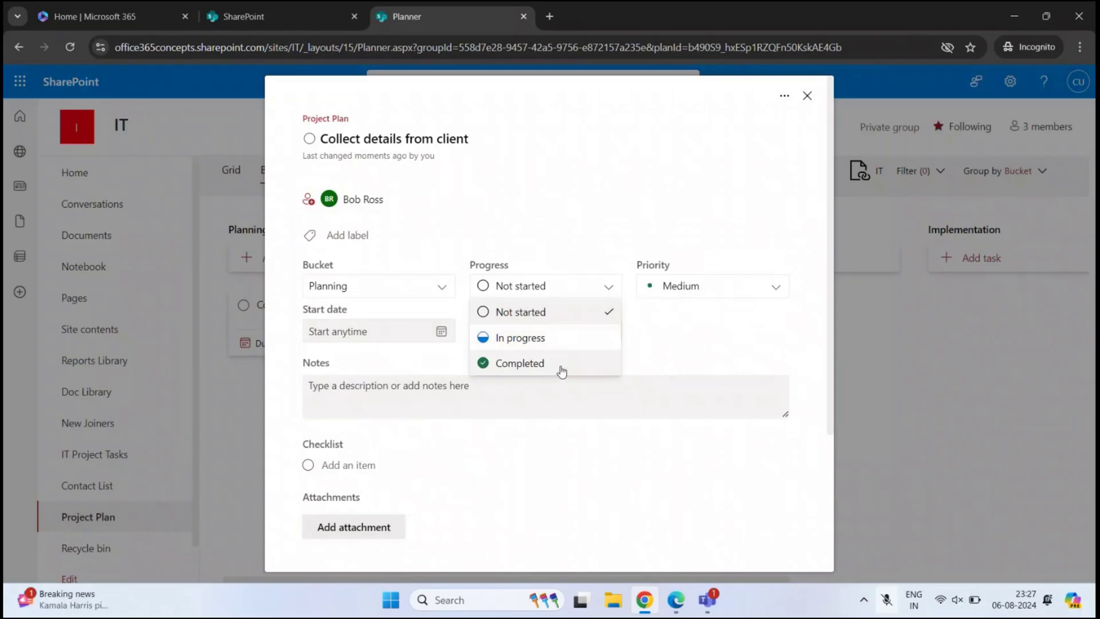
click(562, 312)
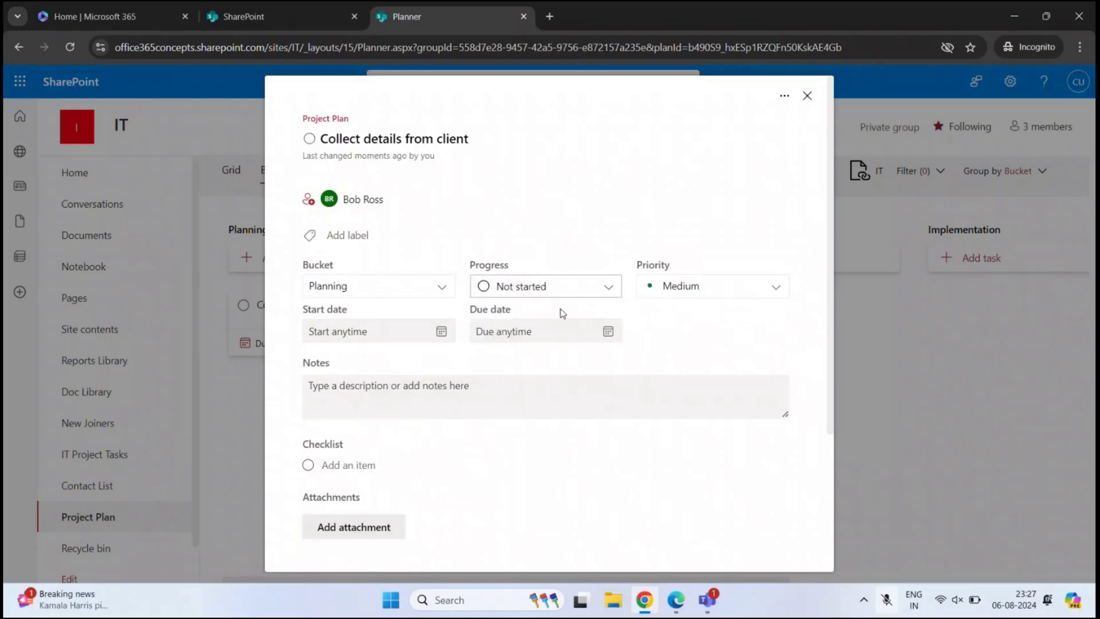
click(689, 289)
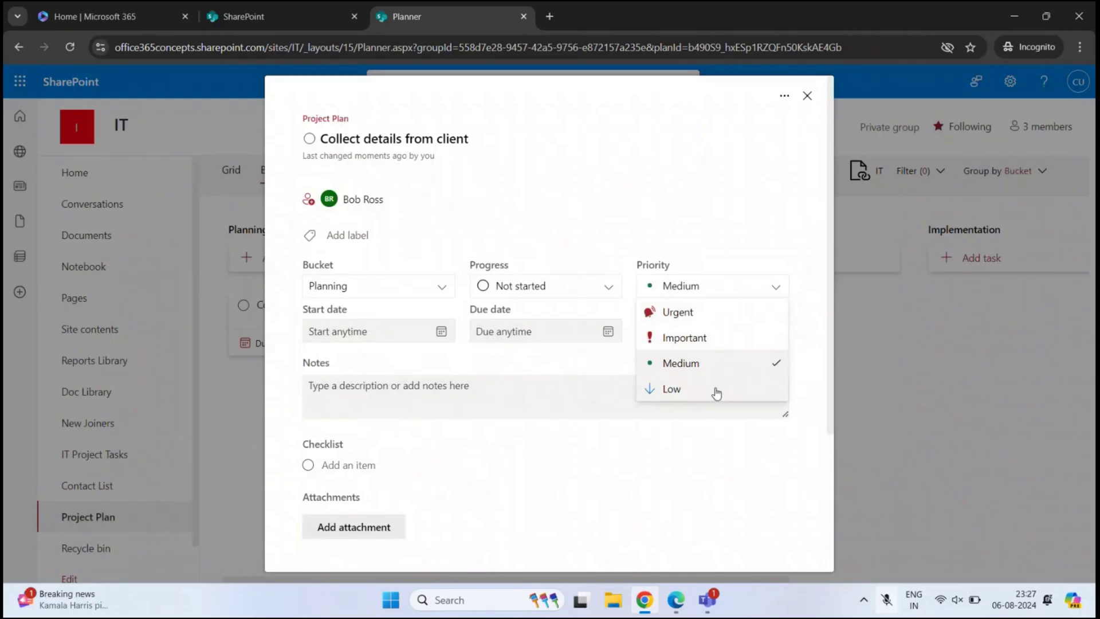
click(690, 223)
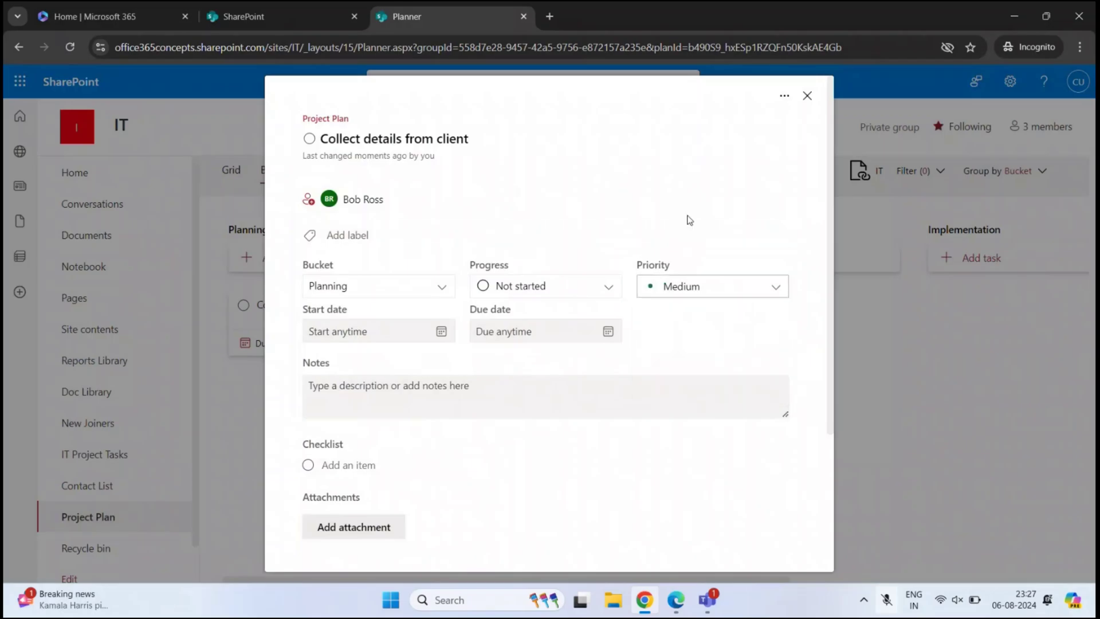
- Set the task's start date to 08/07/2024 and due date to 08/15/2024
click(442, 334)
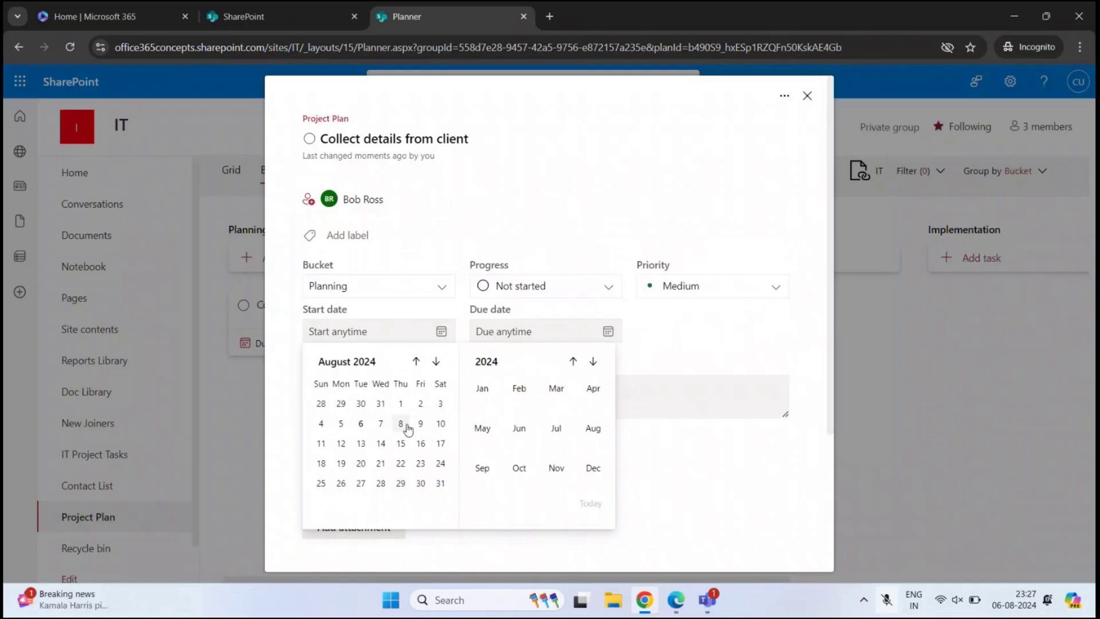
click(380, 424)
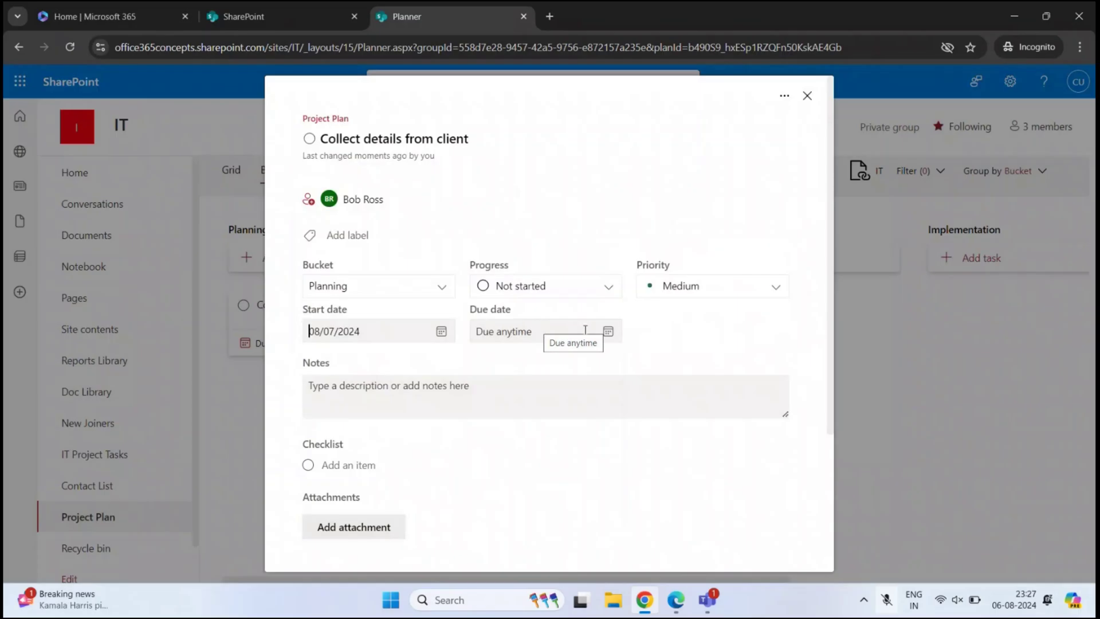
click(607, 333)
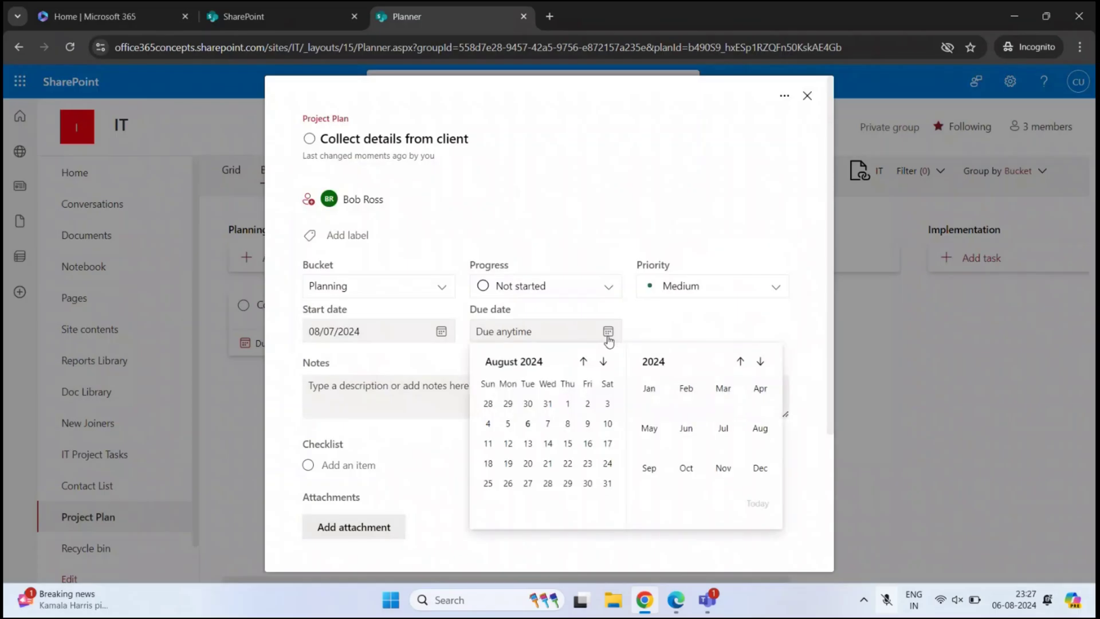
click(567, 445)
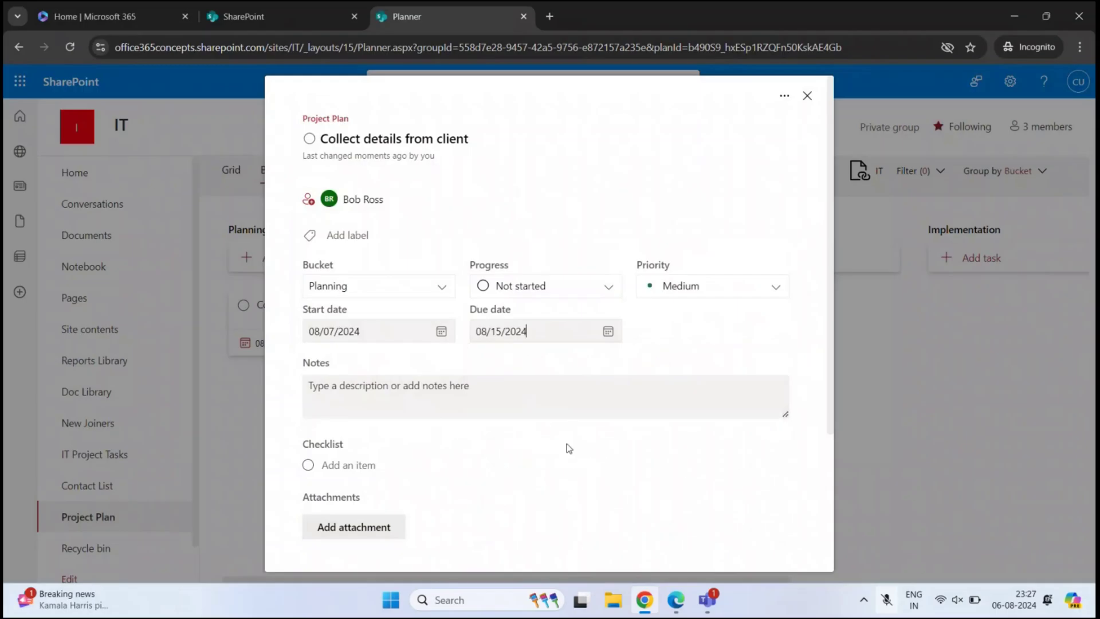
- Write the notes 'Collect details from client related to the project'
click(350, 399)
scroll(455, 372, down, 2)
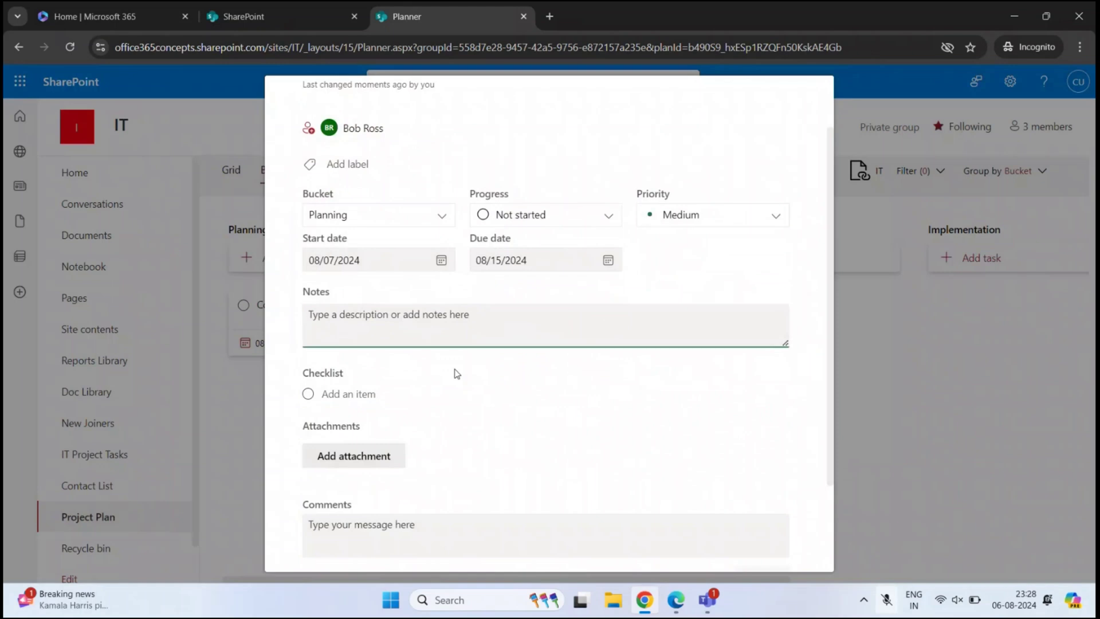
text(Collect detai)
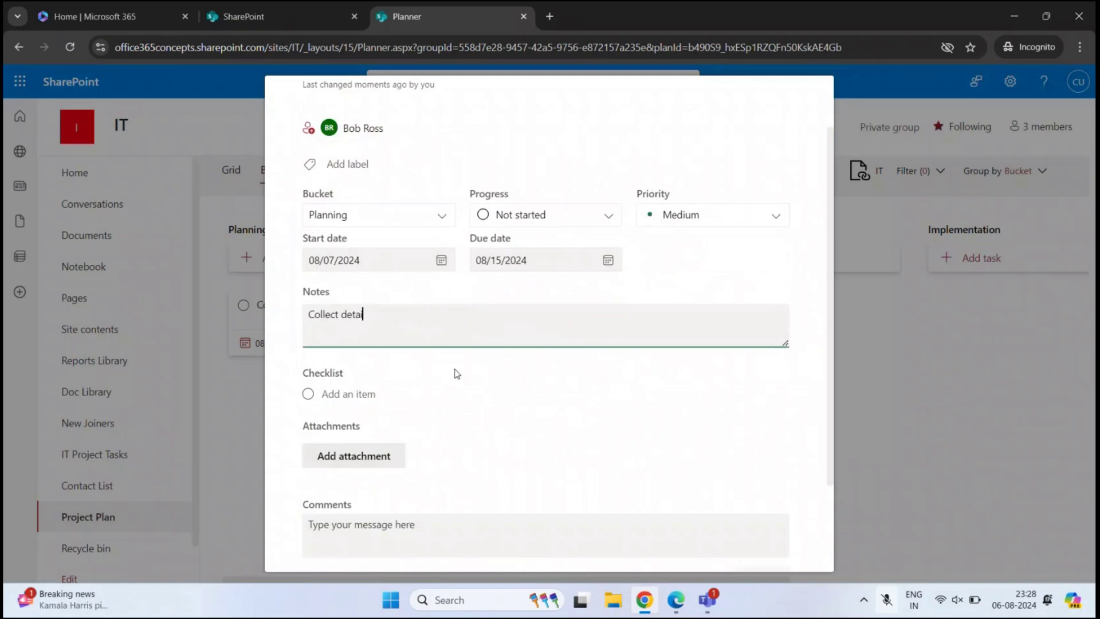
text(ls from client related to the project.)
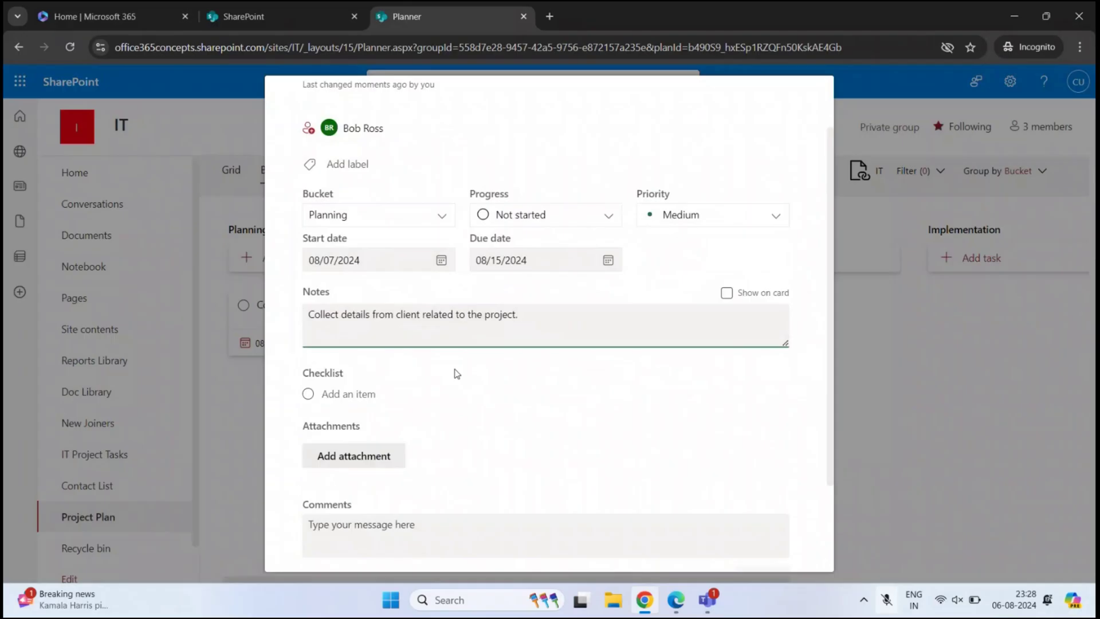
scroll(470, 375, down, 1)
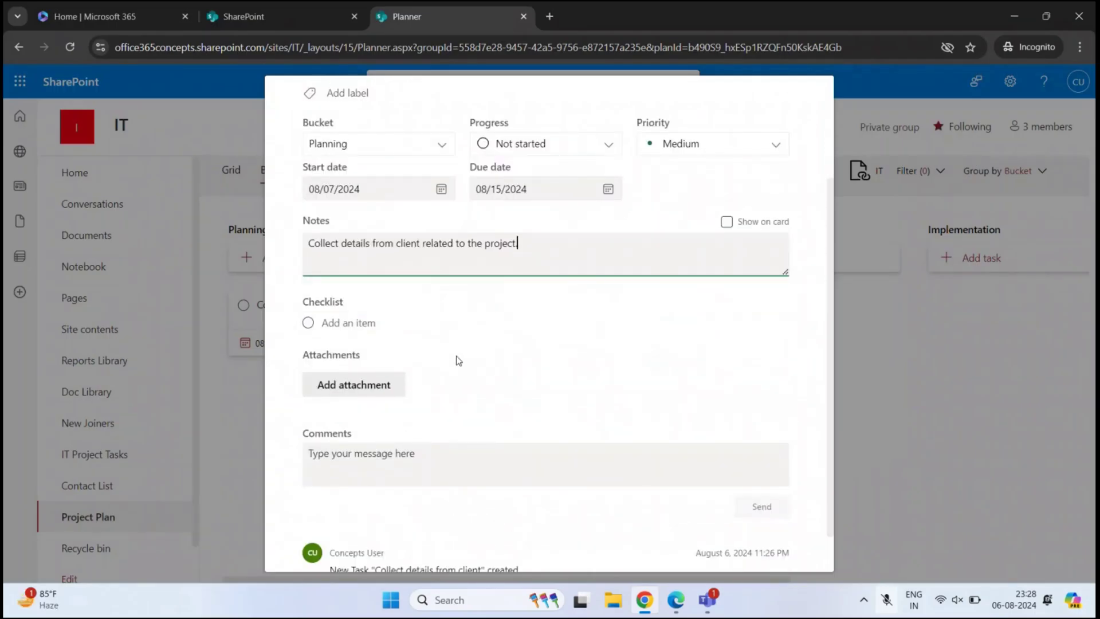
scroll(458, 360, up, 2)
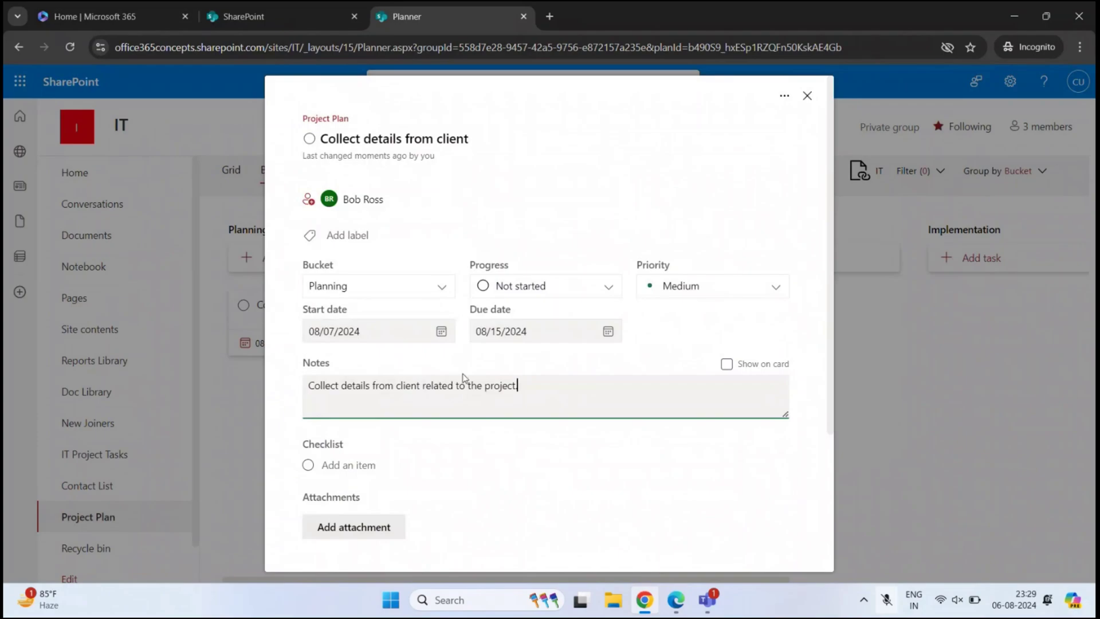
scroll(463, 373, down, 3)
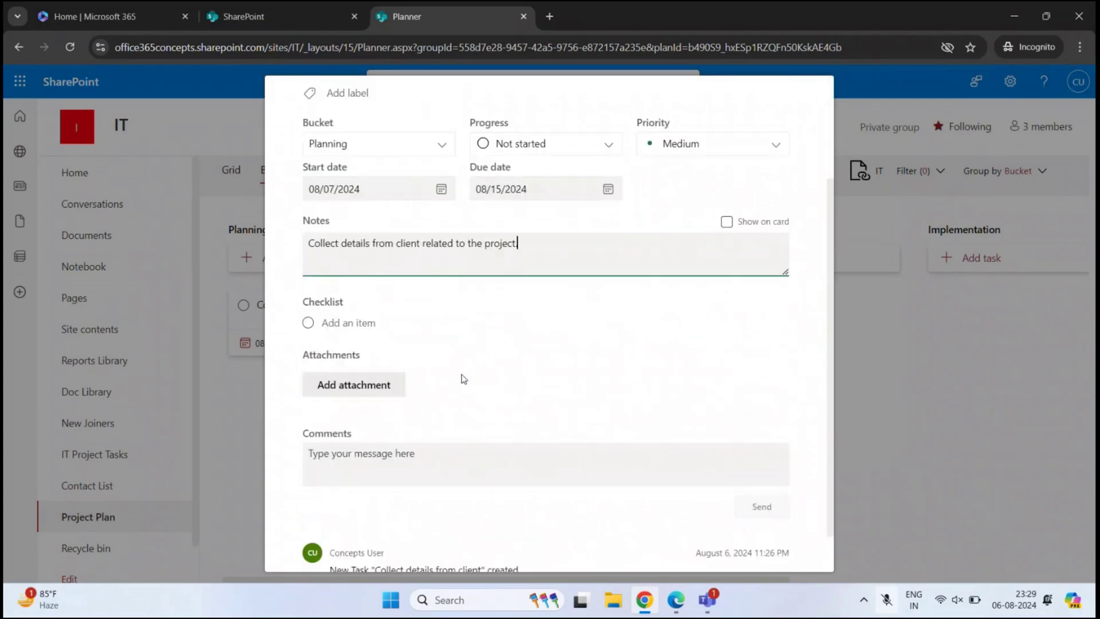
click(407, 294)
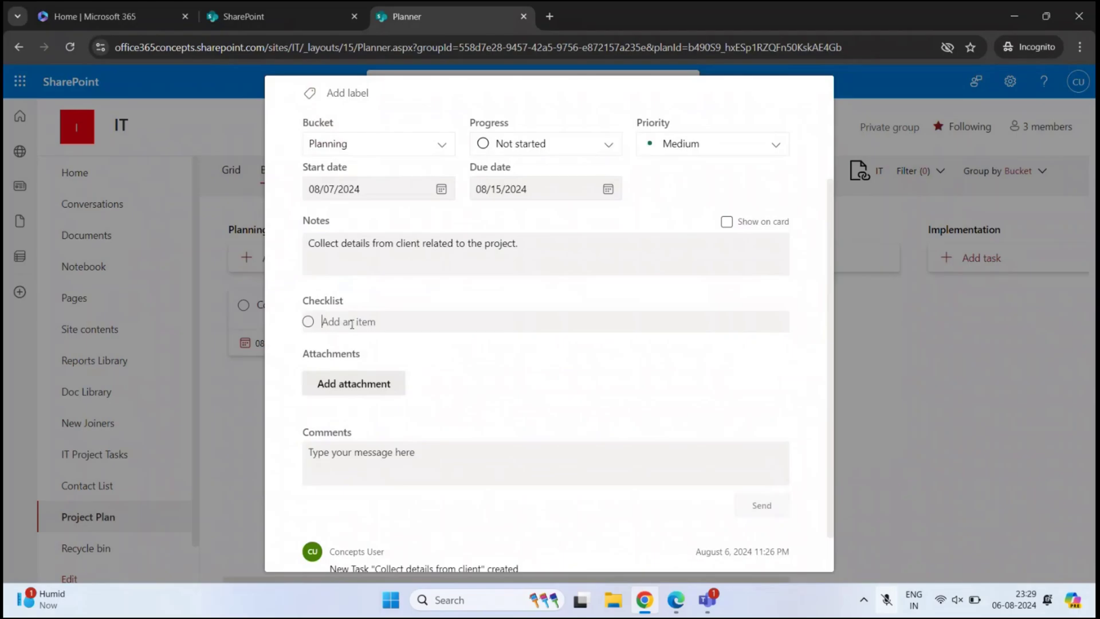
- Add checklist items 'Collect Site Design' and 'Collect Site Content' to the task
text(Collect Site Design)
key(Return)
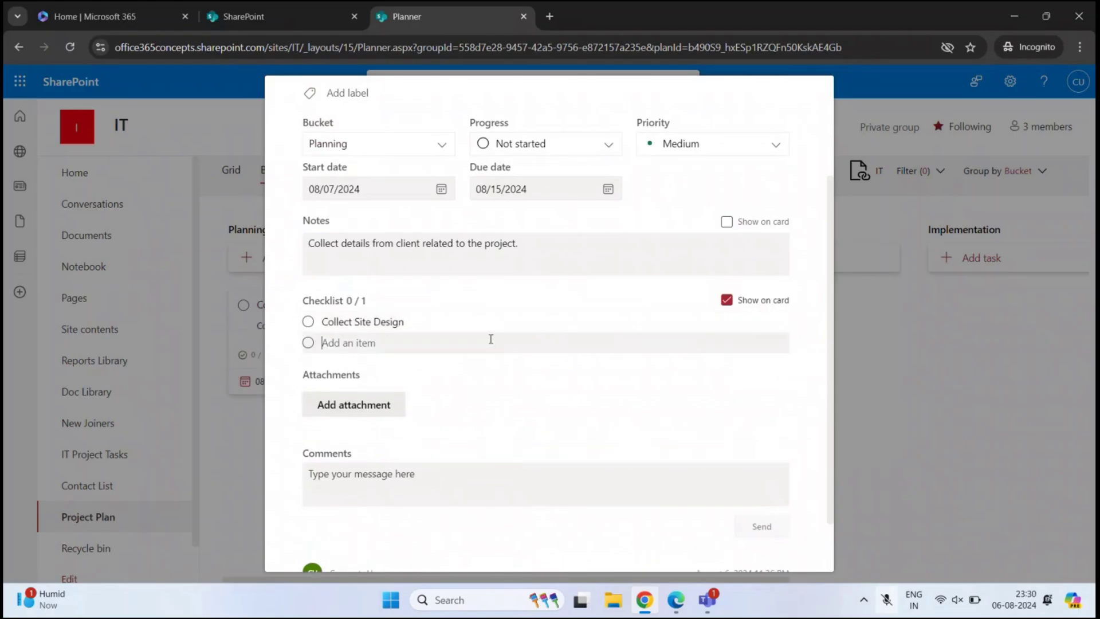
text(Collect Site Content)
key(Return)
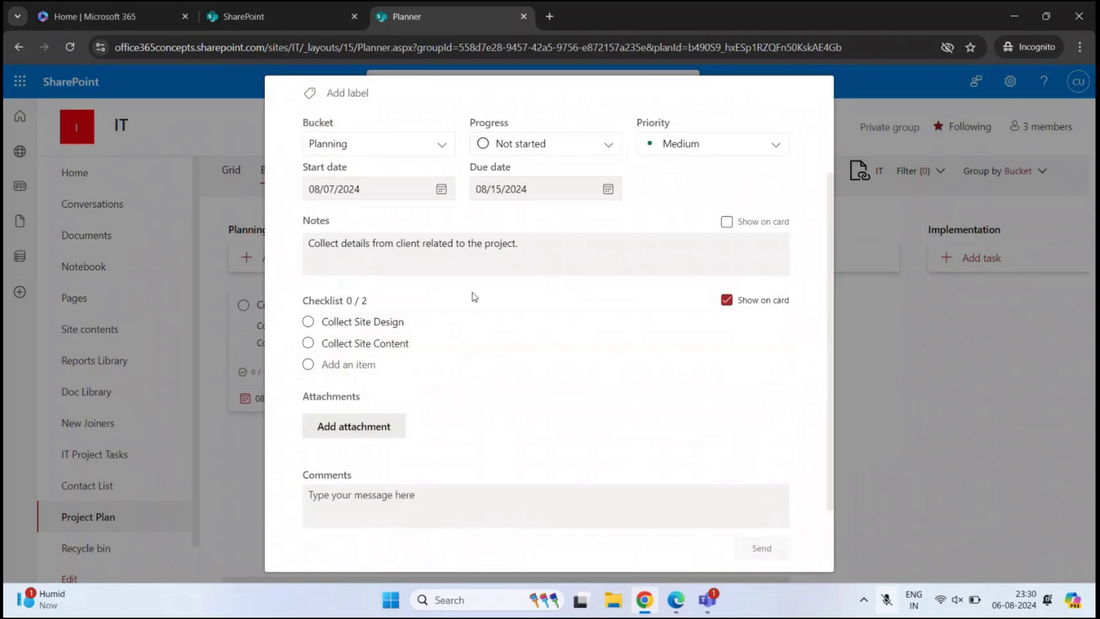
scroll(474, 296, up, 3)
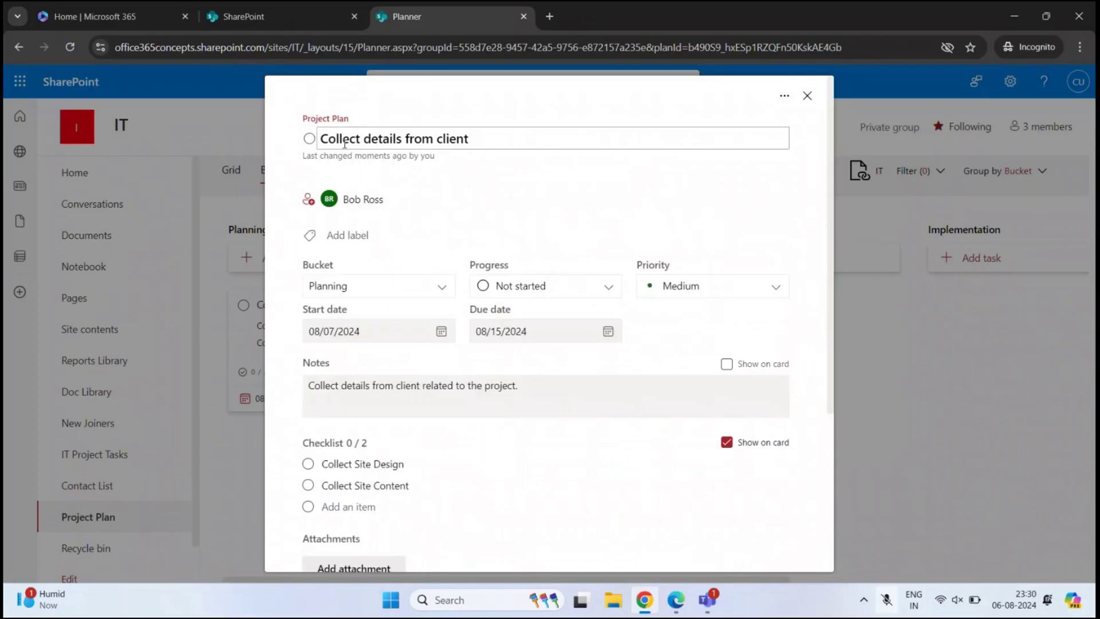
scroll(466, 268, down, 4)
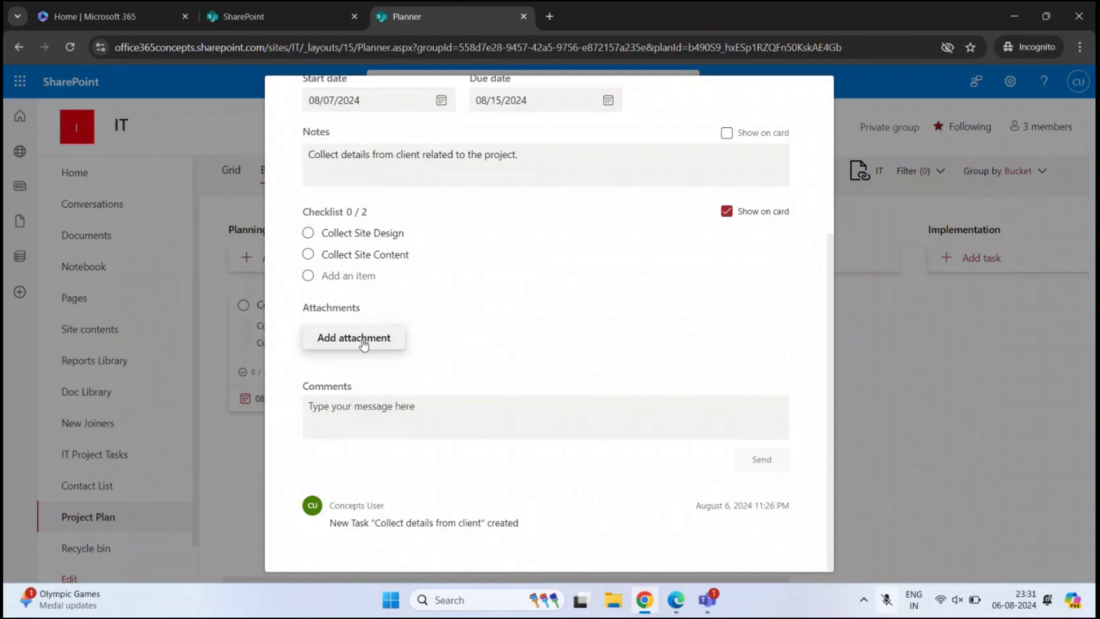
- Post a comment asking the assignee to work on the task and mark its status, then close it
click(400, 419)
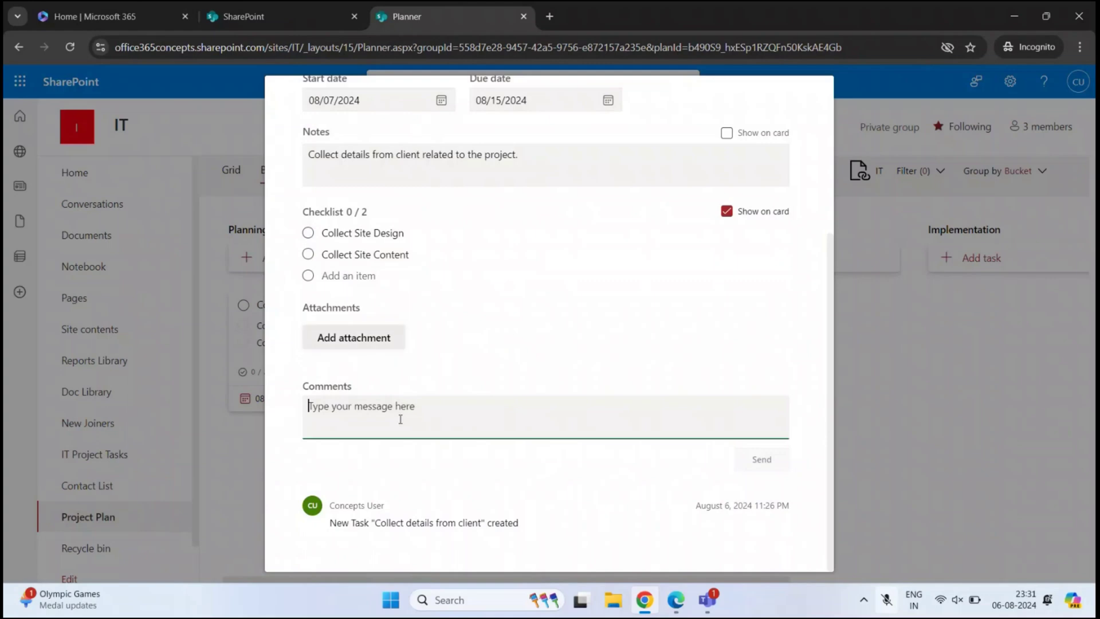
scroll(449, 311, up, 4)
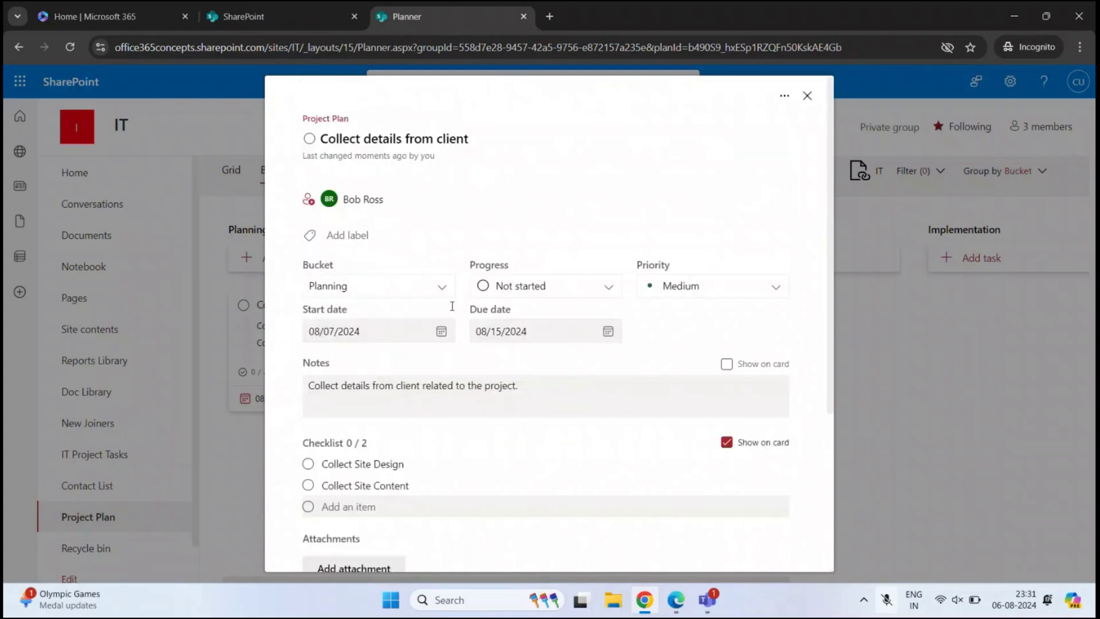
scroll(441, 208, down, 4)
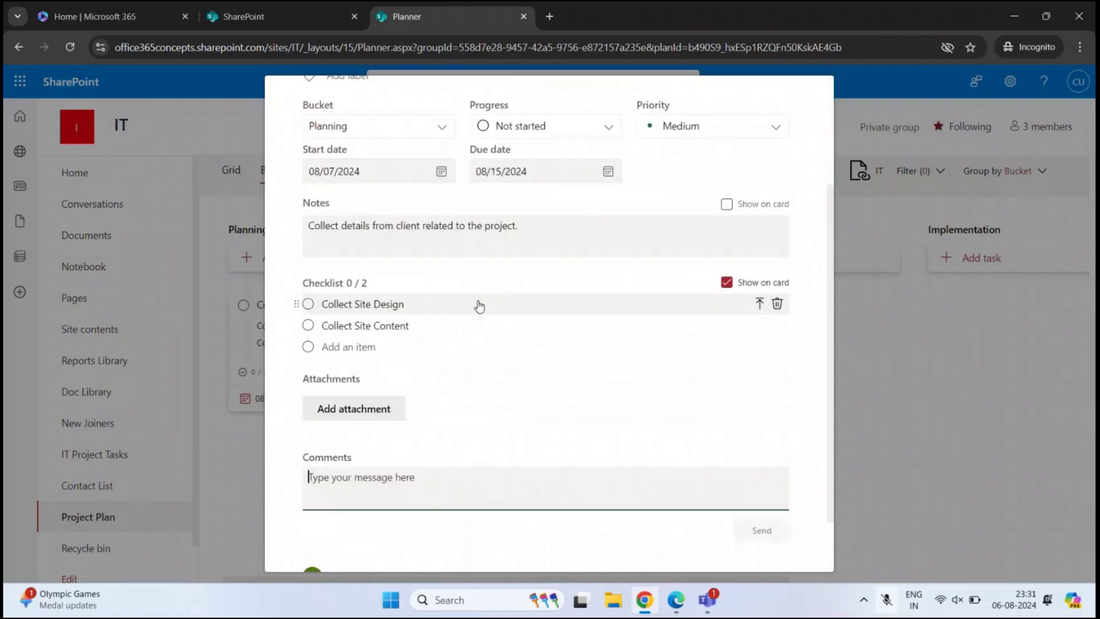
text(Hi )
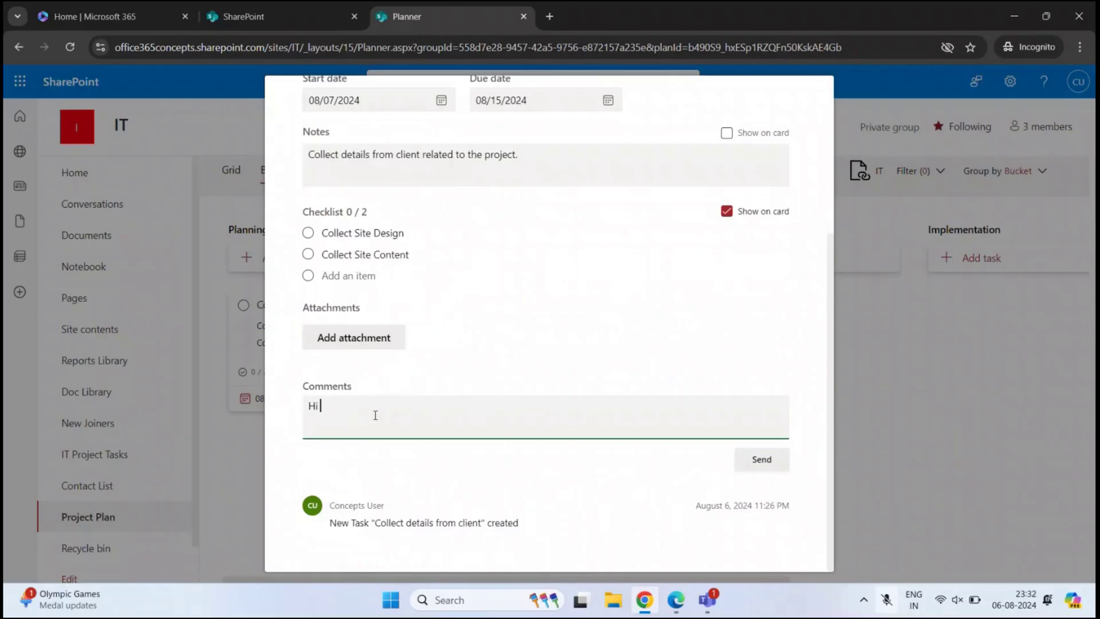
text(Bovb, Please work on this task and mar)
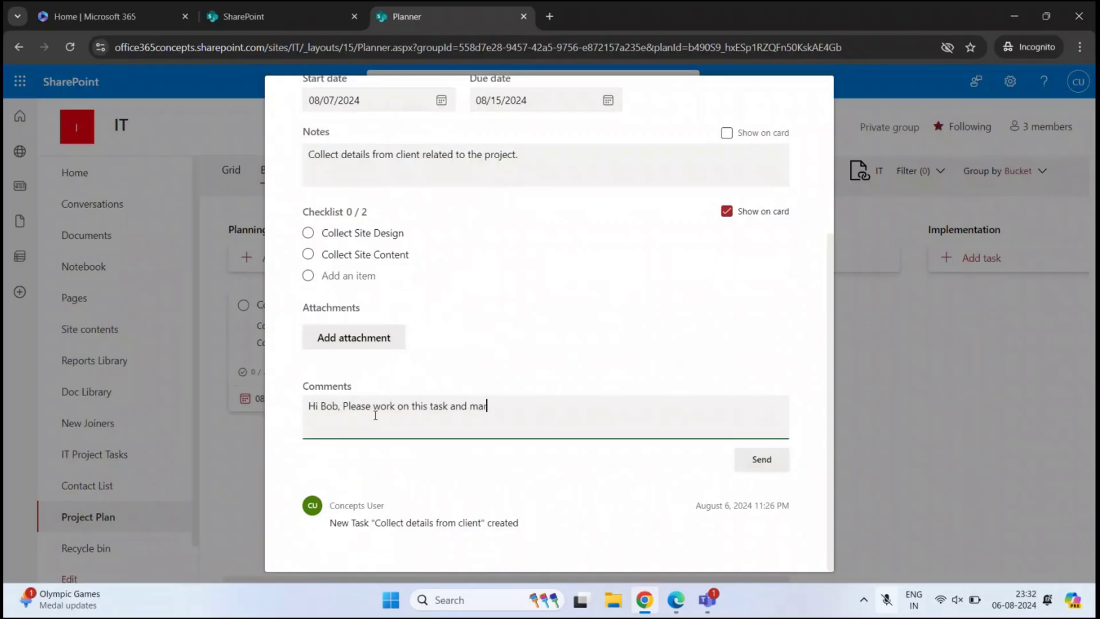
text(k the status.)
click(762, 459)
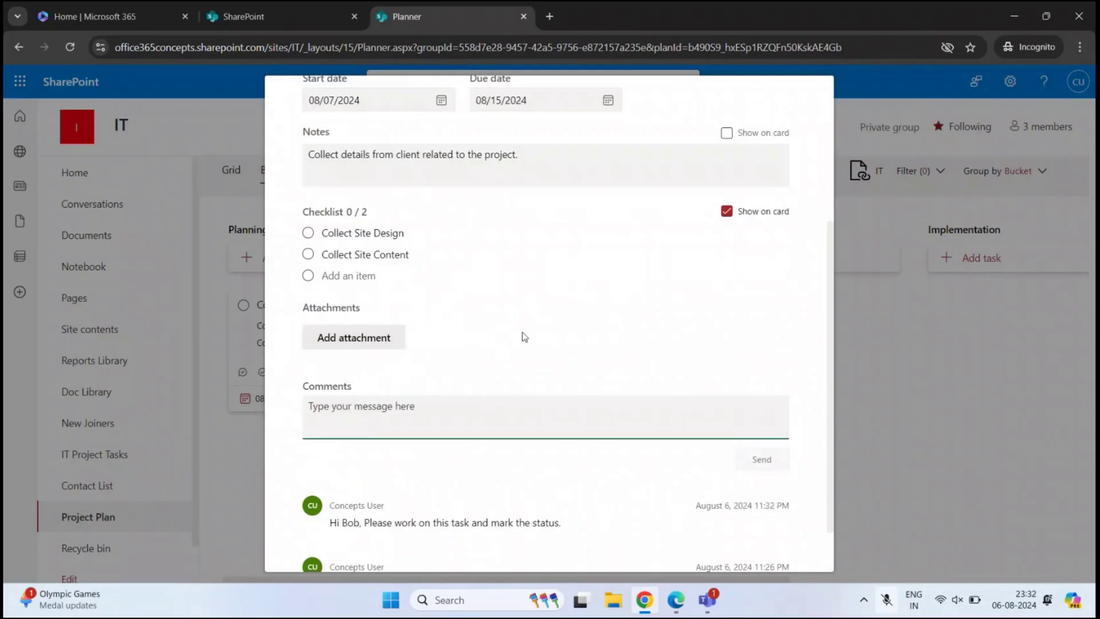
scroll(529, 335, up, 4)
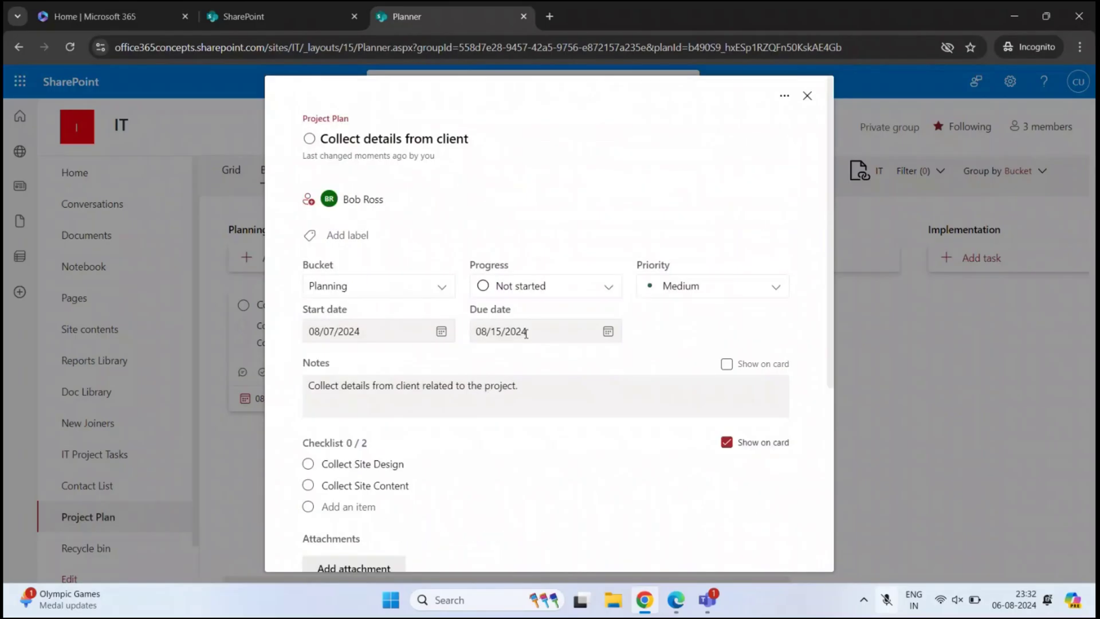
click(808, 96)
- In the assignee's Outlook, open the 'You've been assigned a task' email and follow its task link
click(676, 599)
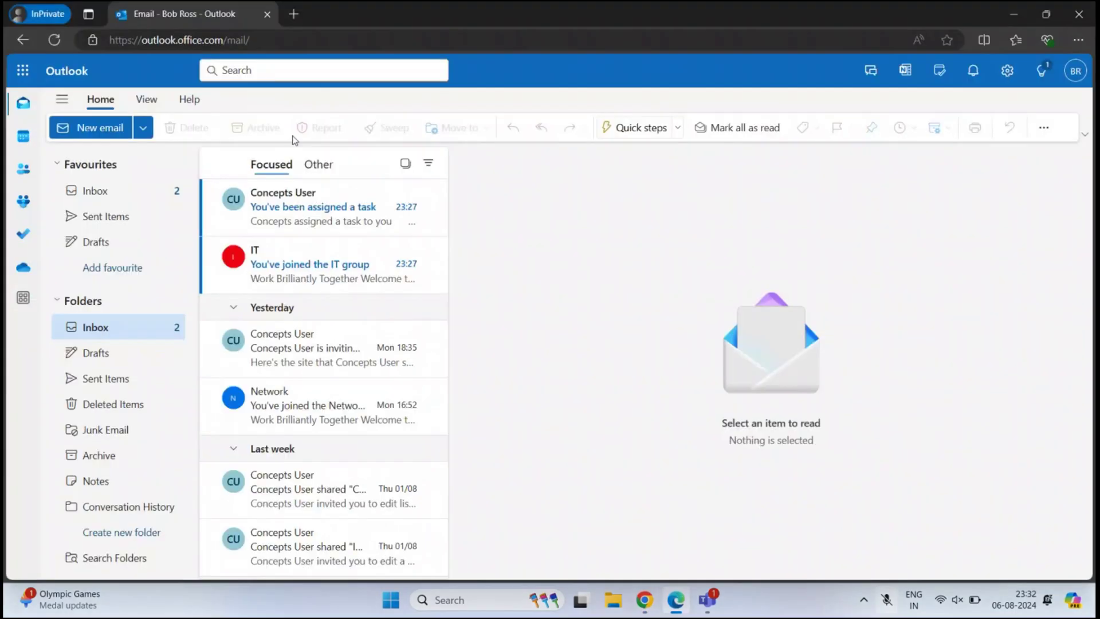
click(302, 206)
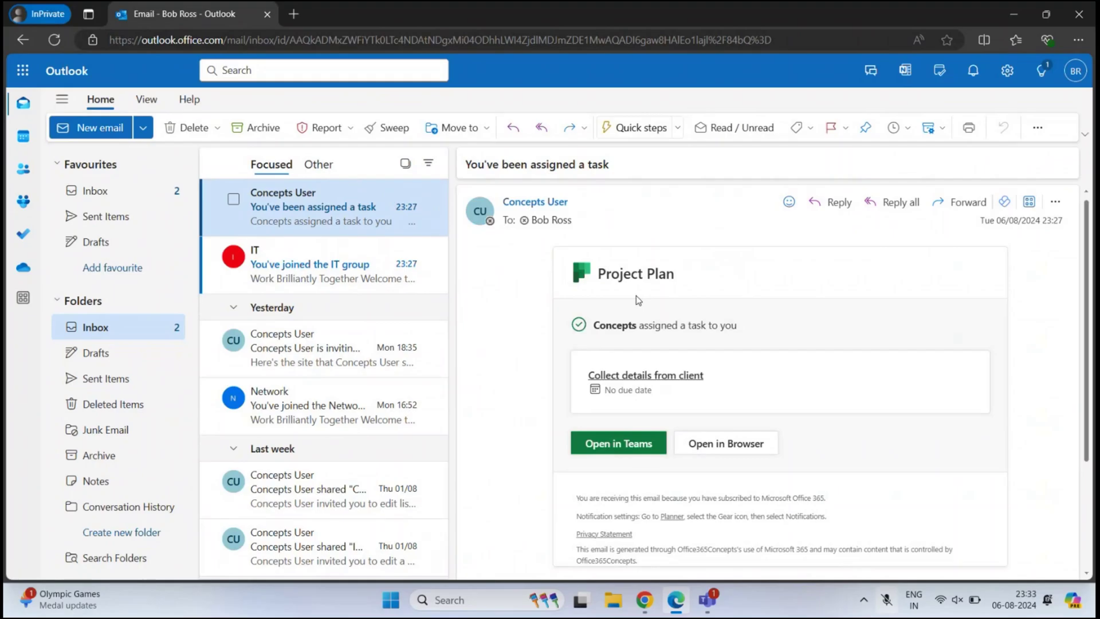
click(655, 383)
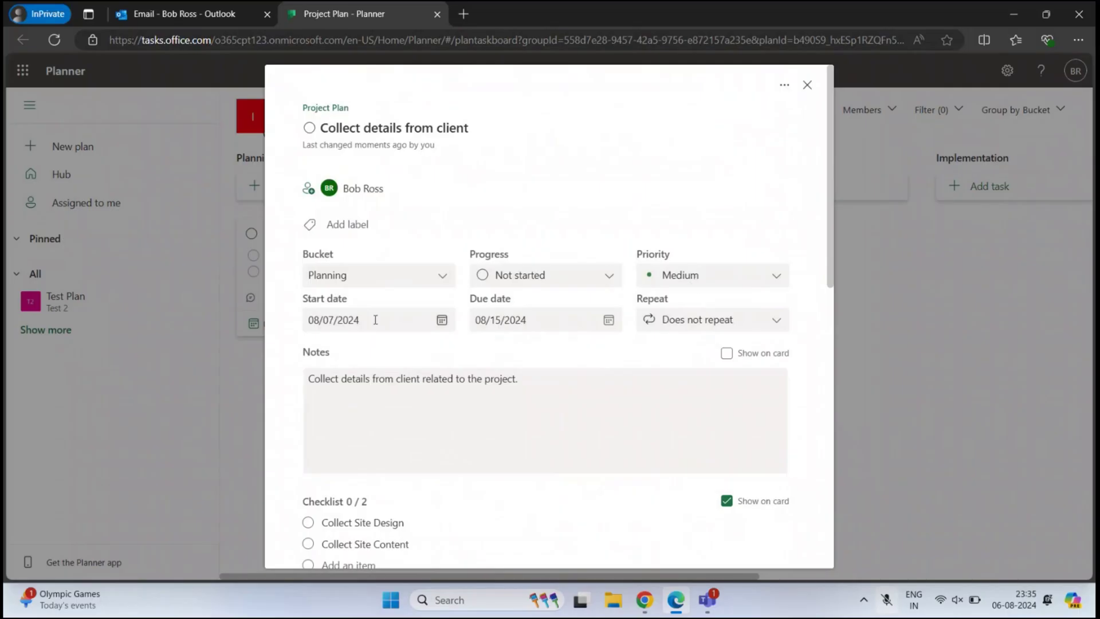
- Review the task's notes line in the Planner task details
scroll(521, 318, down, 3)
triple_click(494, 248)
click(511, 276)
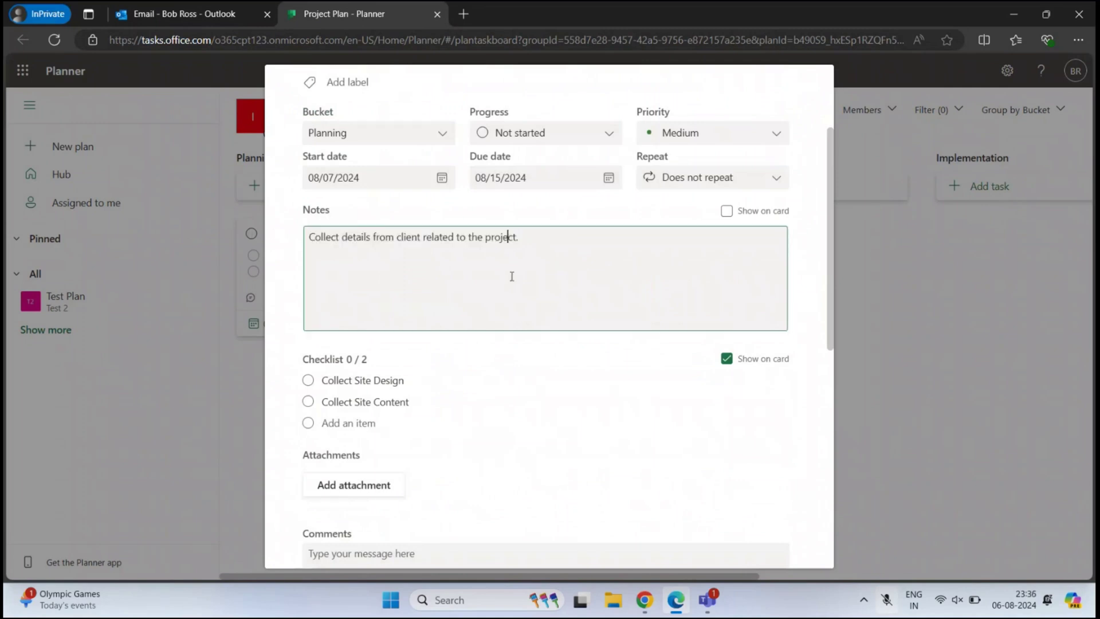
scroll(510, 274, down, 3)
scroll(416, 256, up, 5)
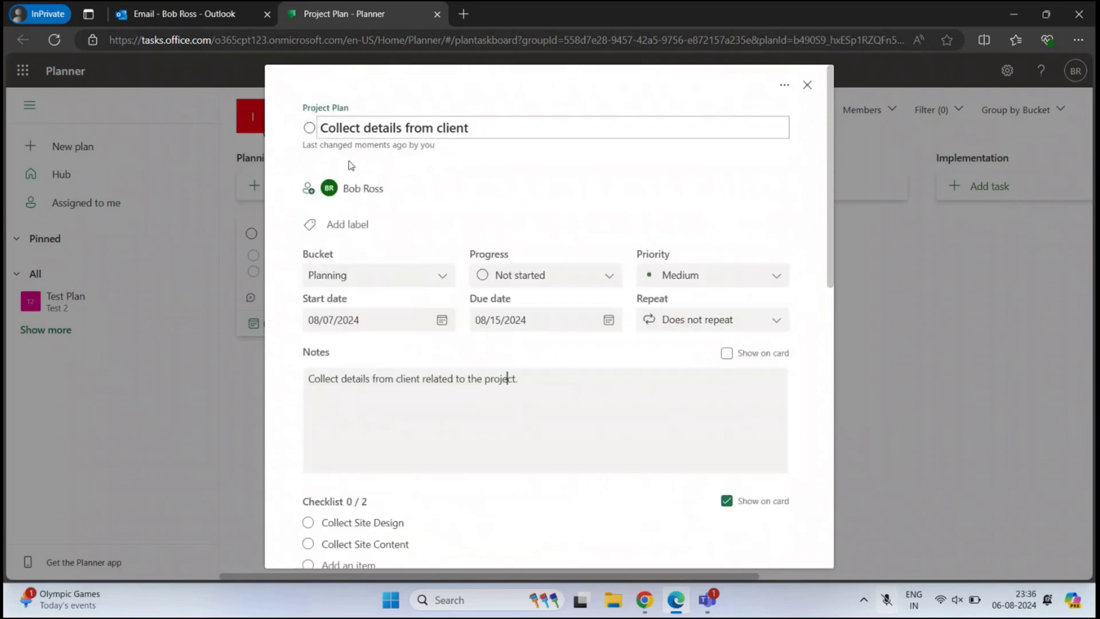
- Review the checklist and posted comment, then return to the Outlook assignment email
scroll(474, 252, down, 5)
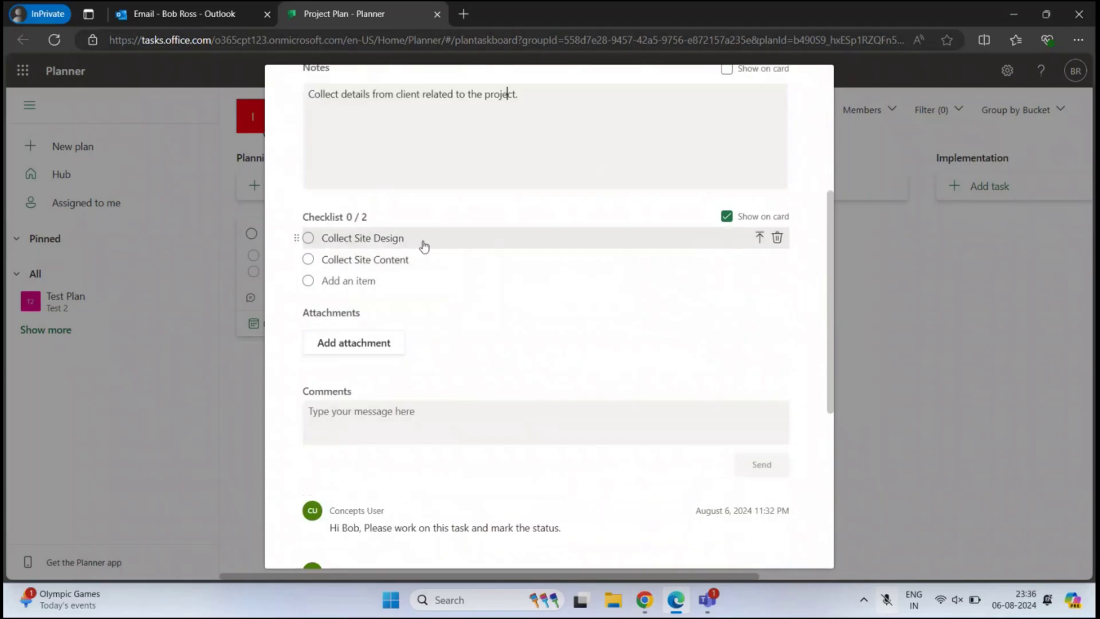
scroll(465, 318, down, 1)
scroll(465, 318, down, 4)
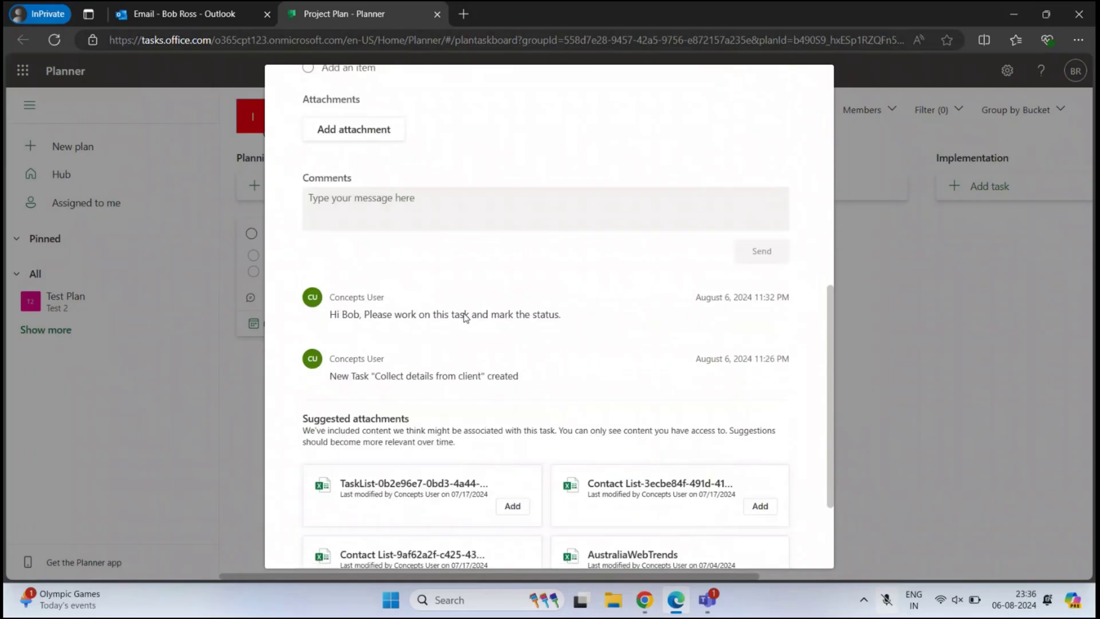
mouse_move(330, 314)
mouse_down()
mouse_move(560, 313)
mouse_move(337, 320)
mouse_up()
click(572, 316)
click(452, 287)
scroll(456, 292, up, 8)
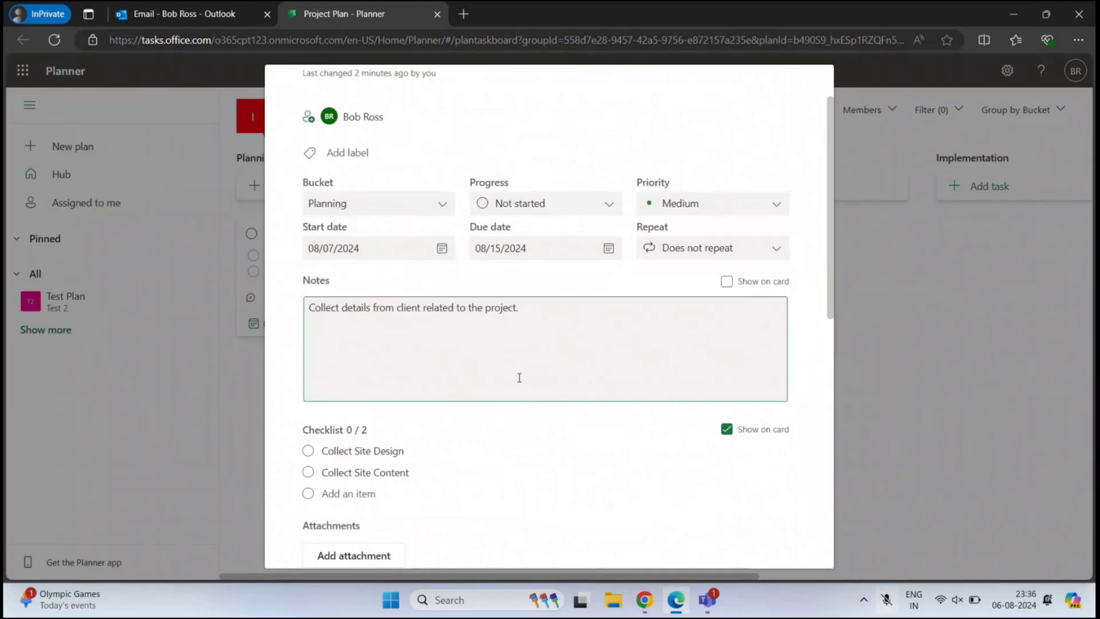
click(204, 18)
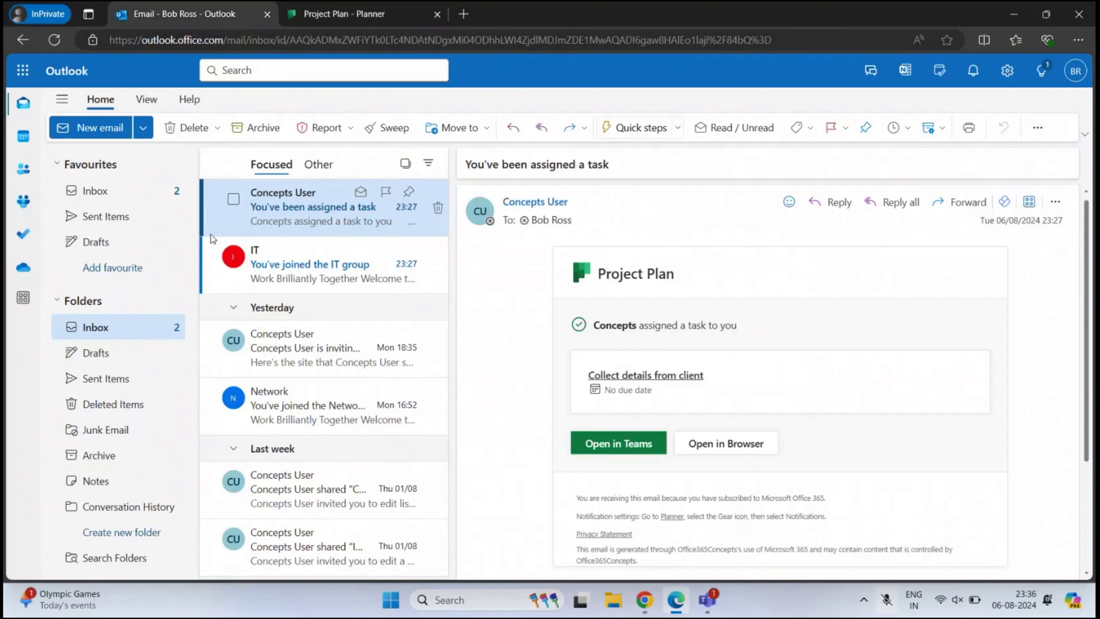
- Check 'Collect details from client' under To Do's Assigned to me, then return to Planner
click(23, 245)
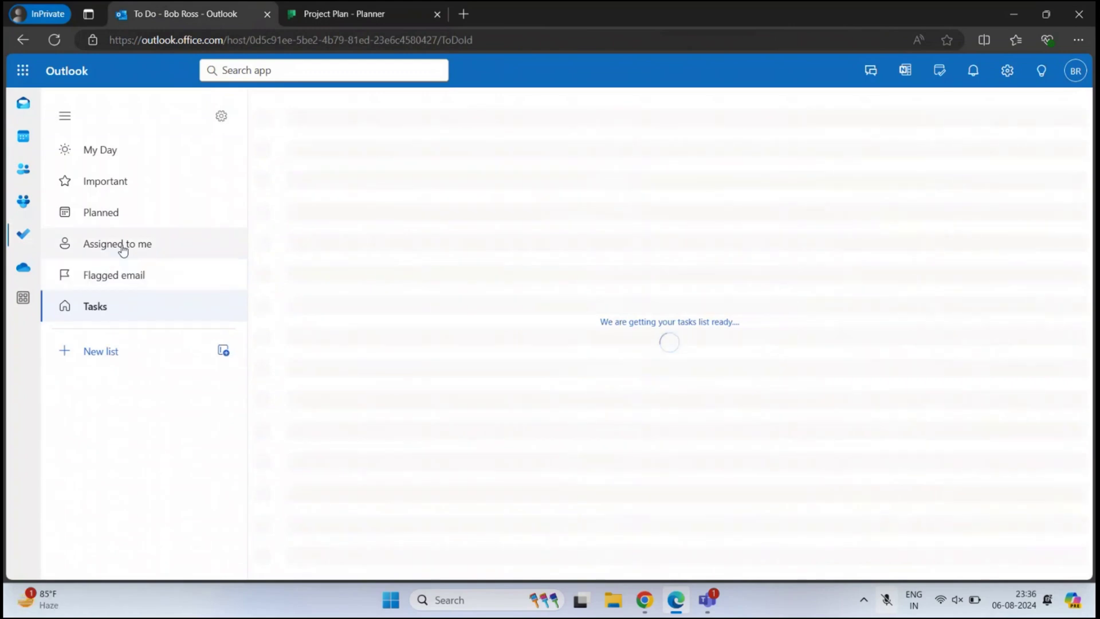
click(122, 247)
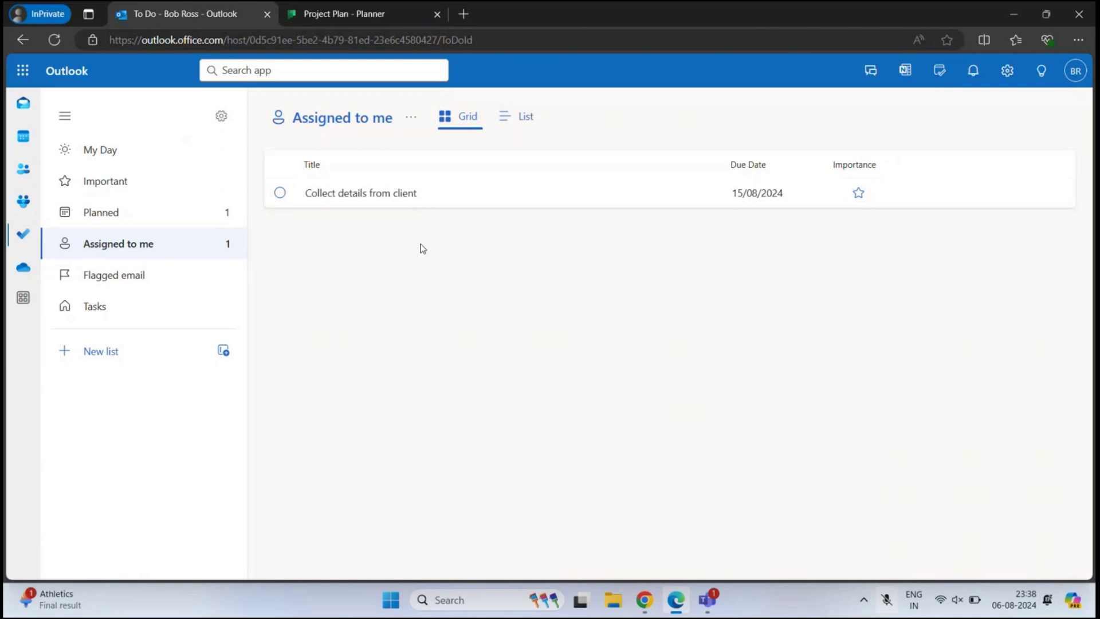
click(643, 595)
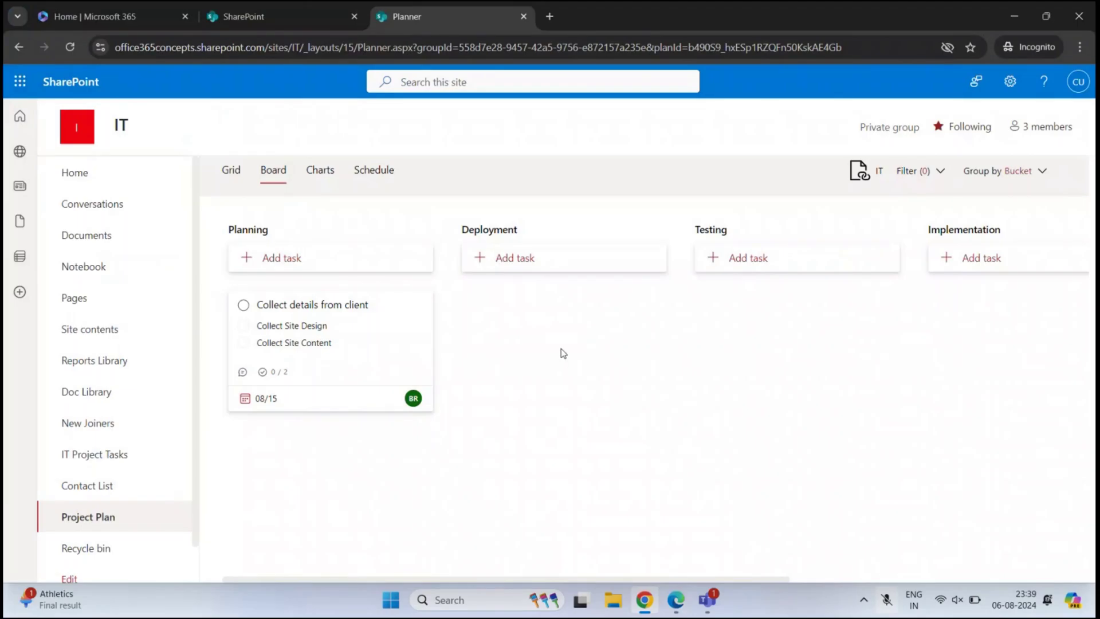
- Add 'Deploy the SPO site' to Deployment and 'Test the site once ready' to Testing
click(515, 262)
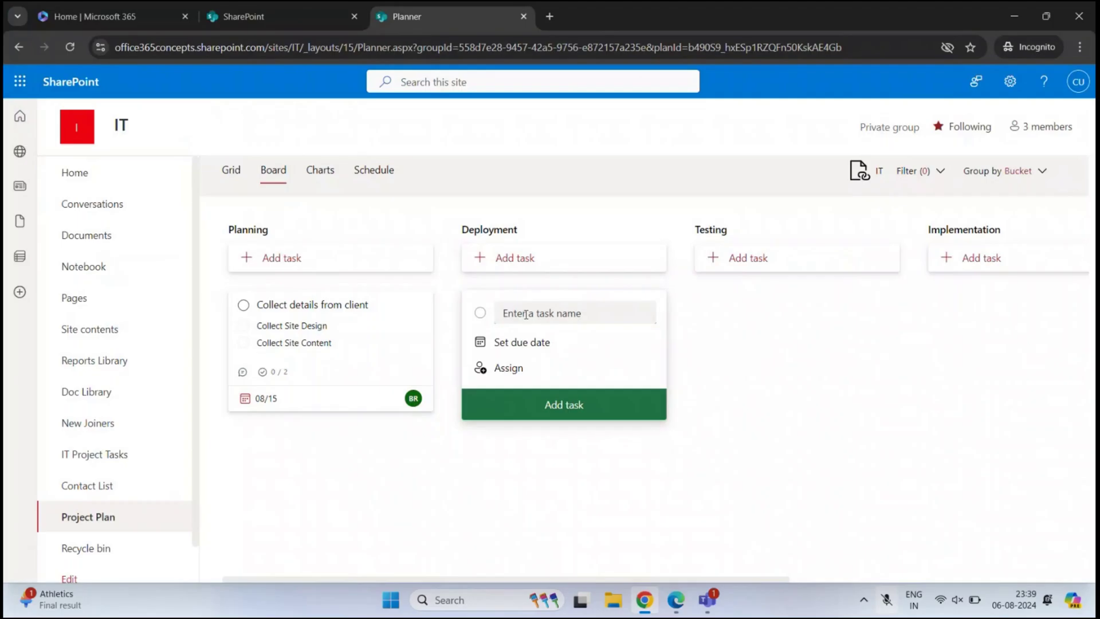
text(Deploy the SPO site)
click(579, 405)
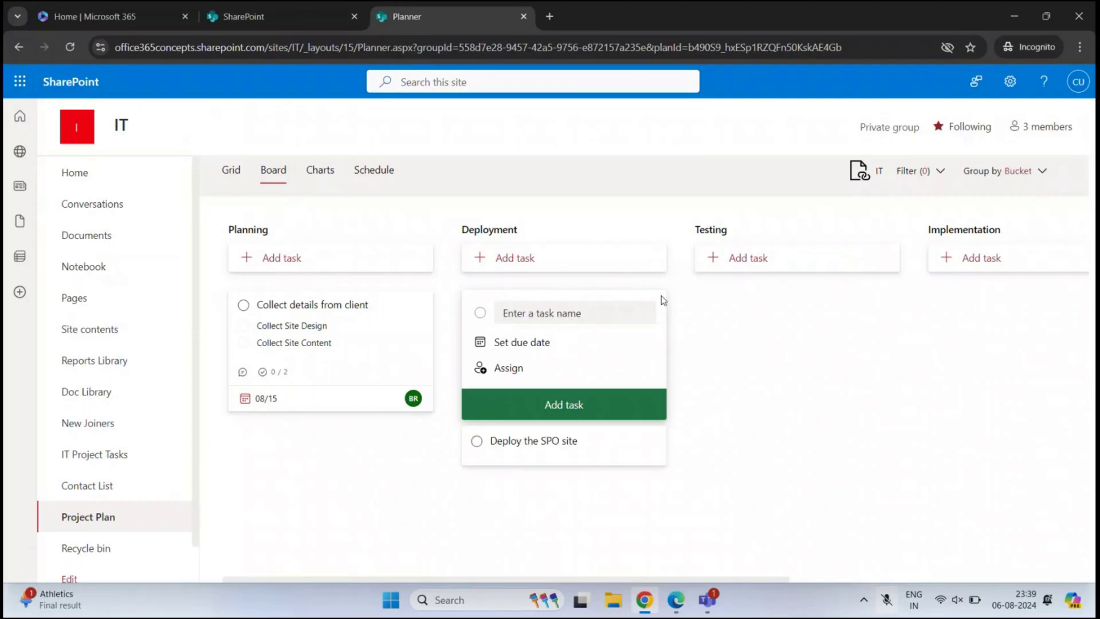
click(748, 259)
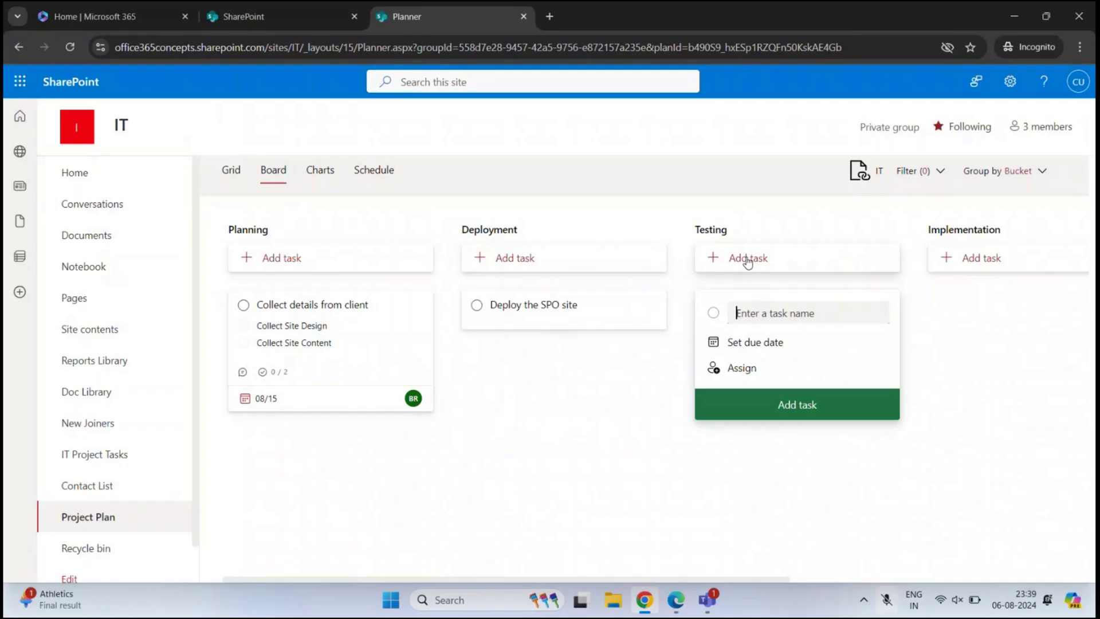
text(Test the site once ready)
click(803, 417)
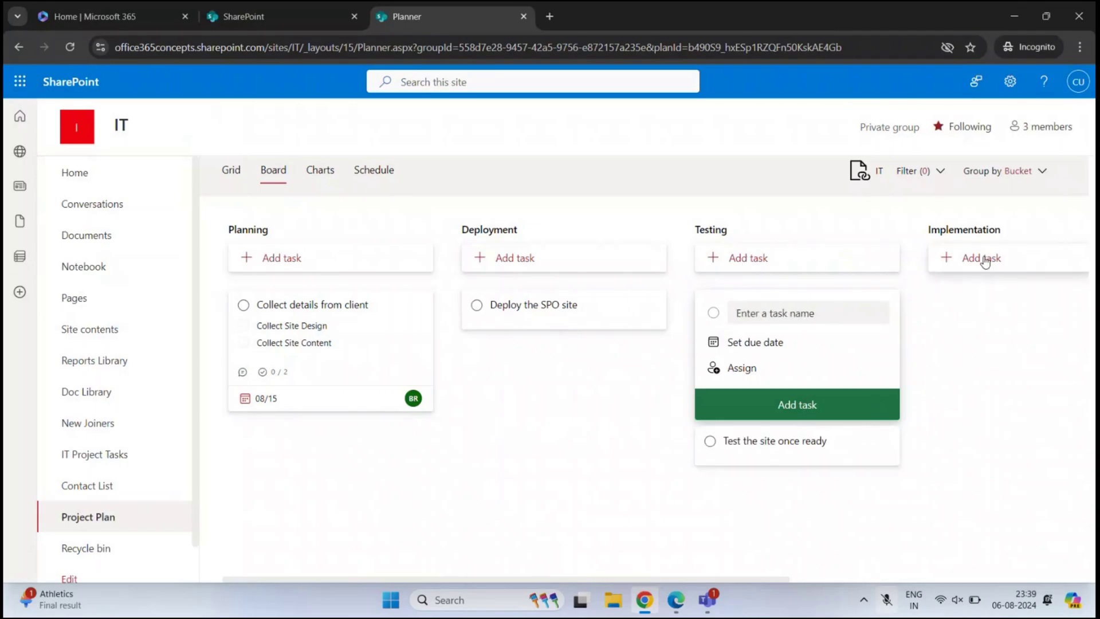
- Add the task 'Create sub site' to the Planning bucket
drag(660, 579, 930, 567)
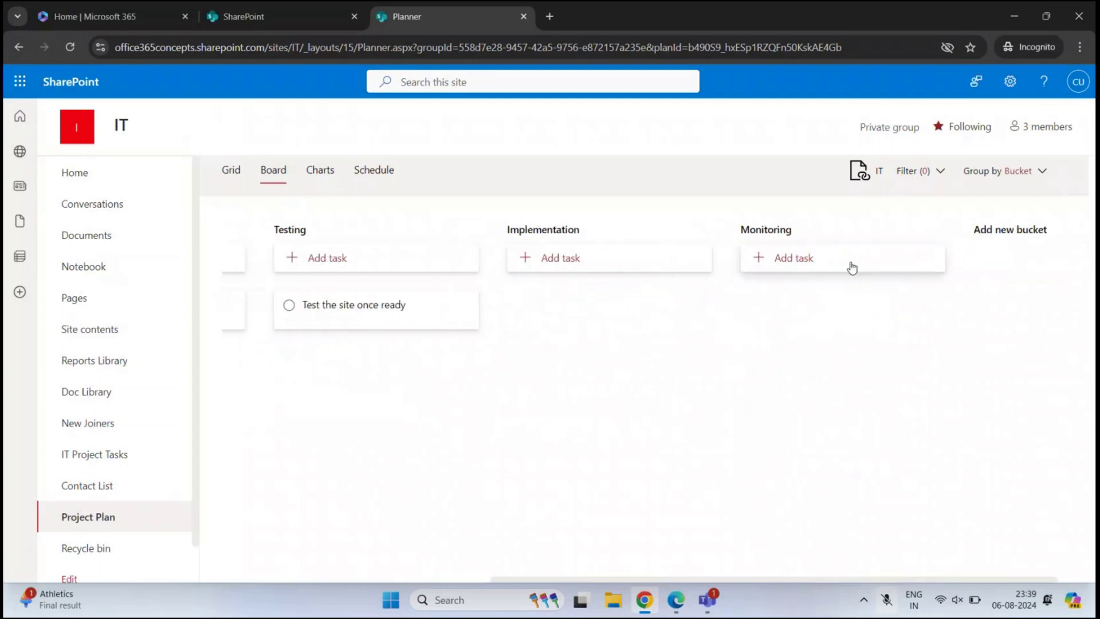
drag(673, 578, 407, 579)
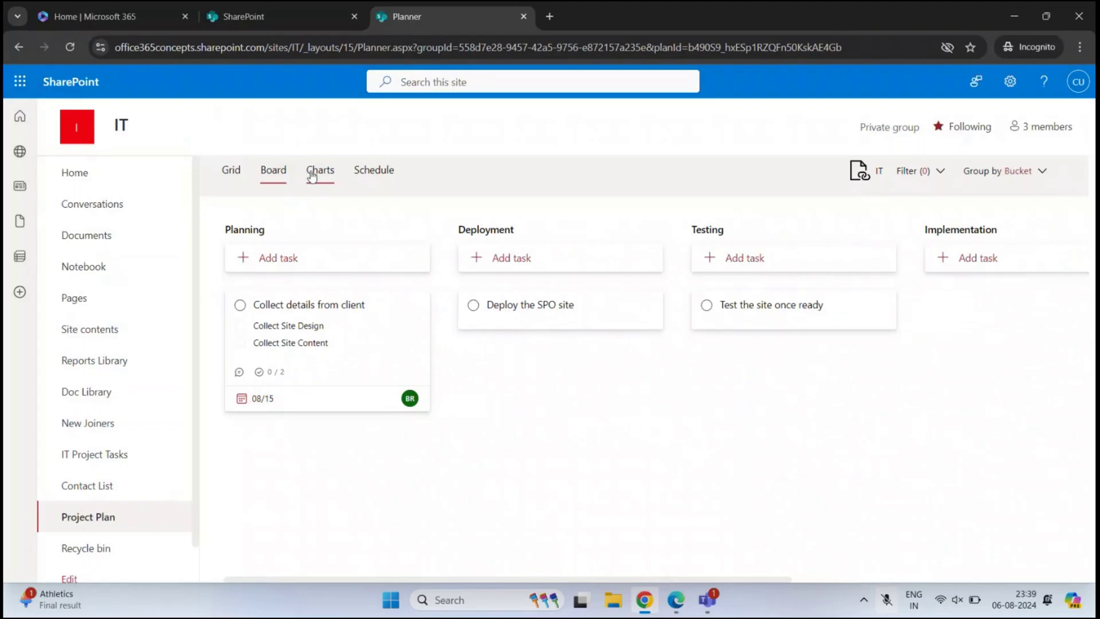
click(298, 261)
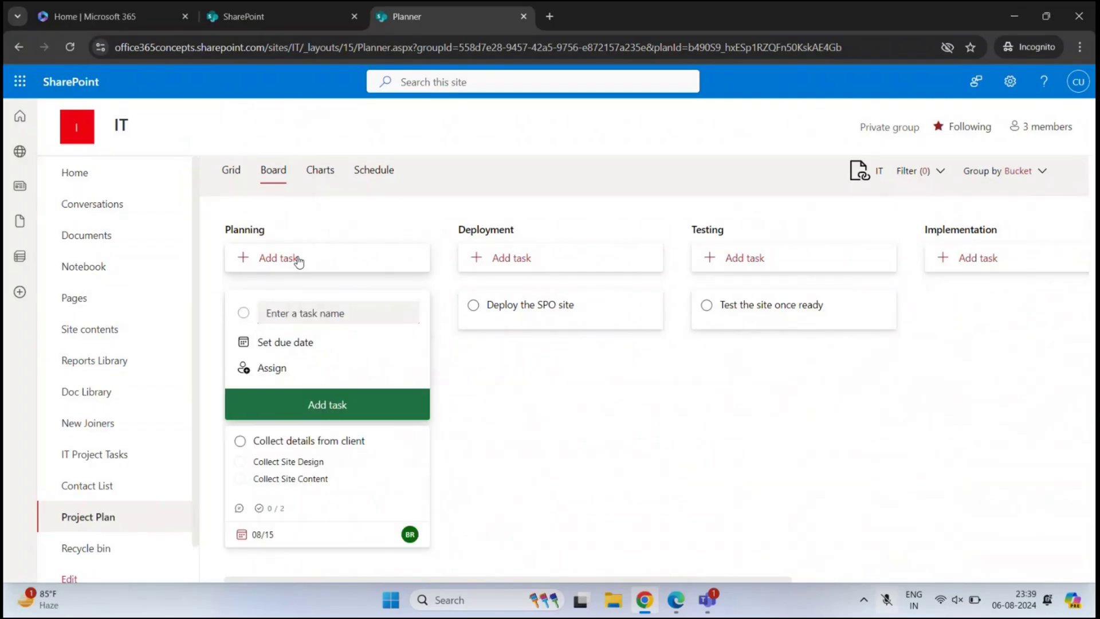
text(Create sub site)
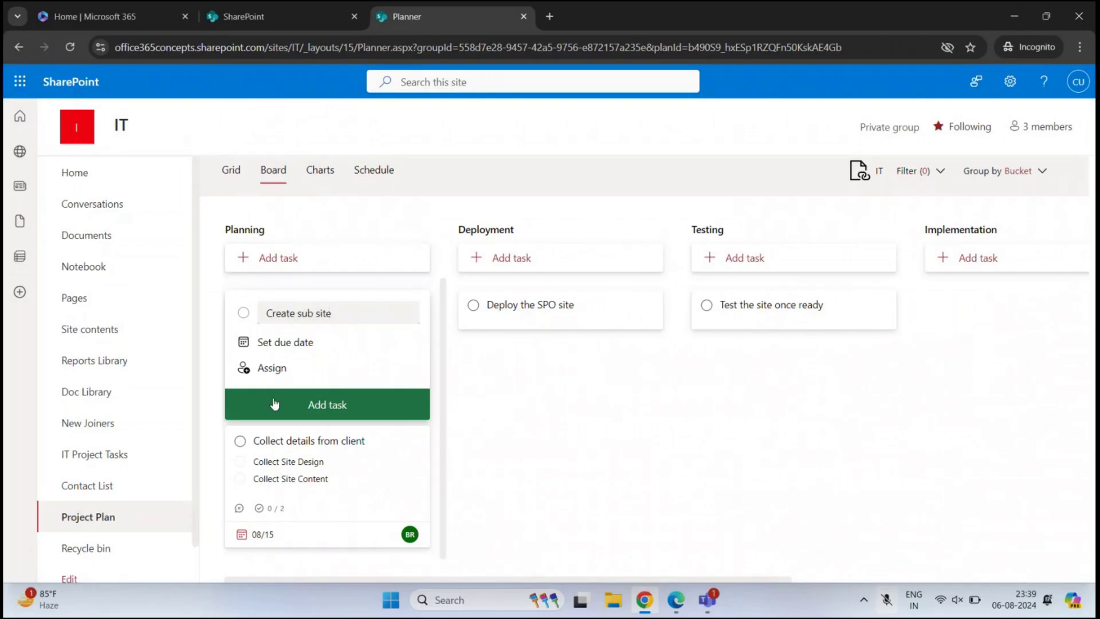
click(318, 411)
click(509, 414)
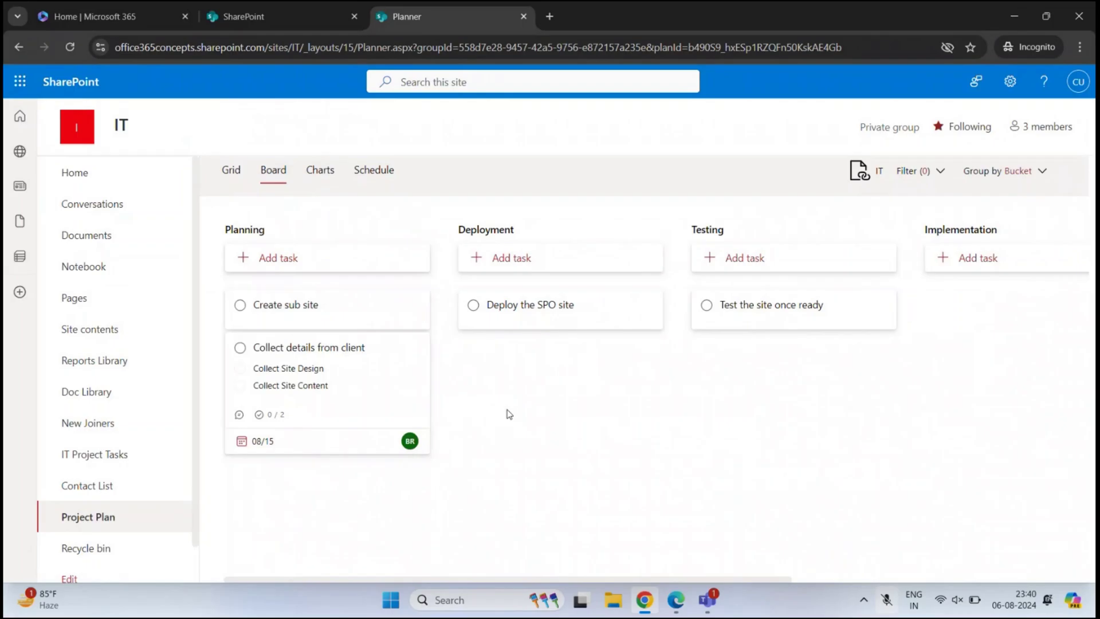
- Assign Create sub site to Team1 and set its priority to Urgent
click(290, 308)
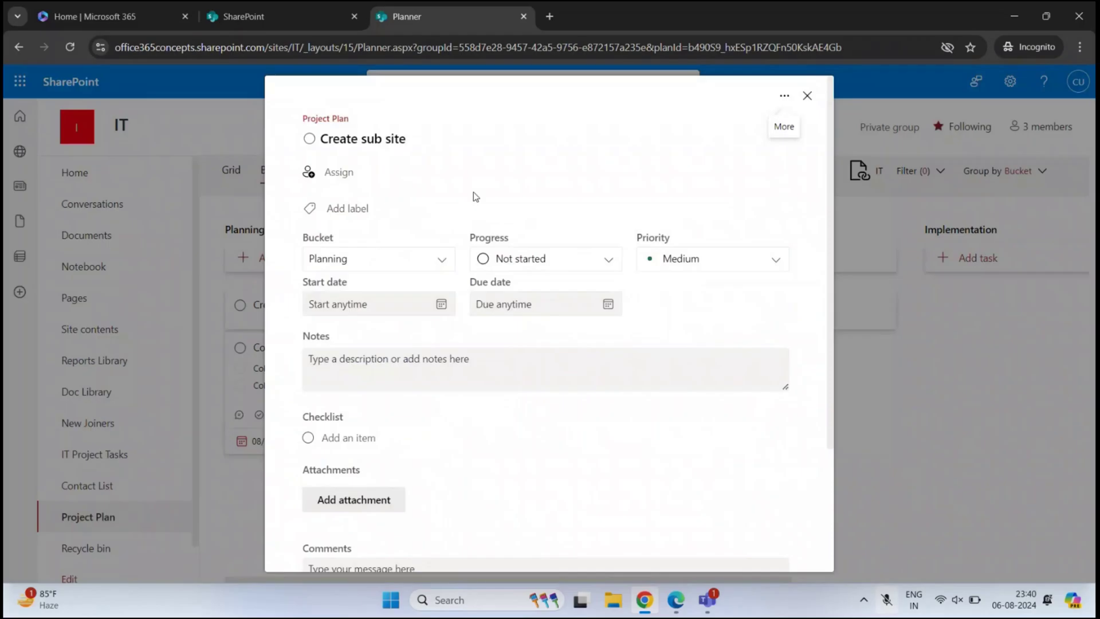
click(339, 177)
text(team1)
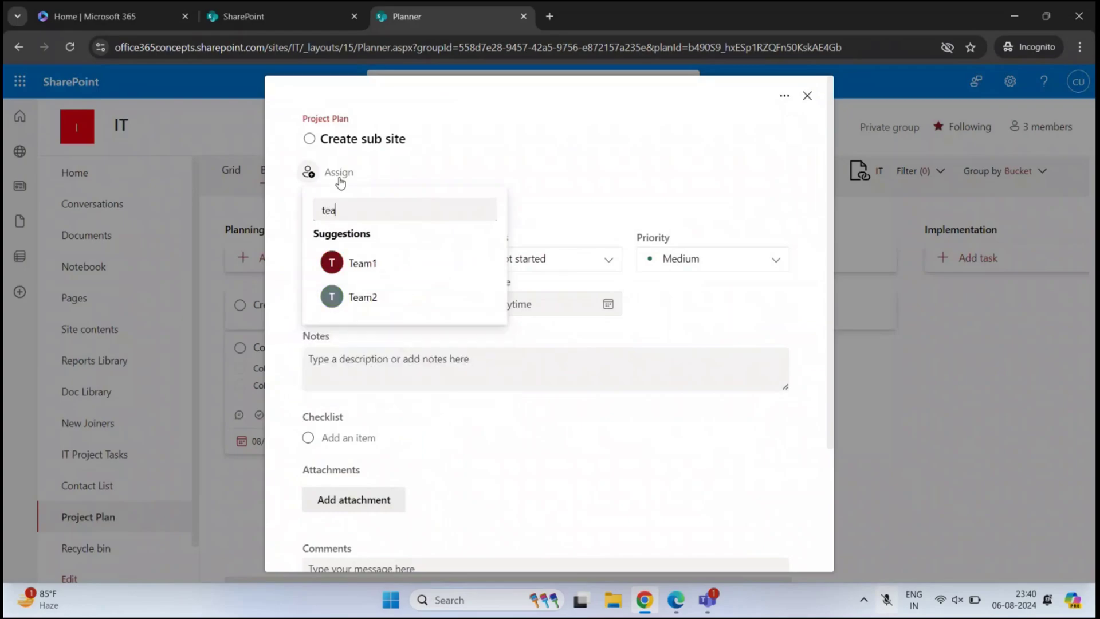
click(375, 262)
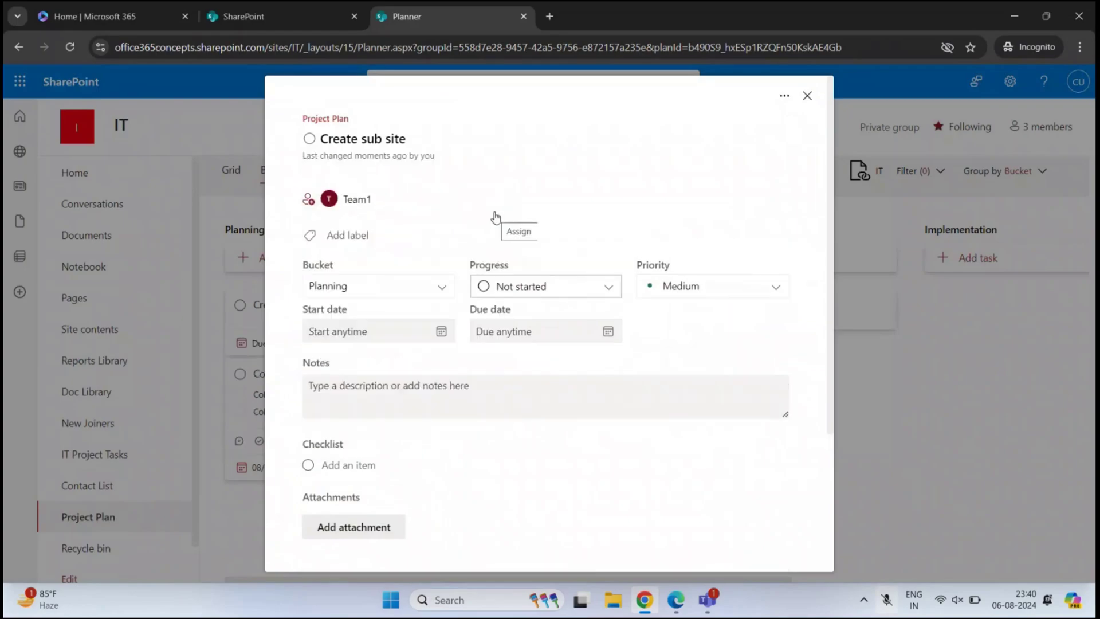
click(675, 285)
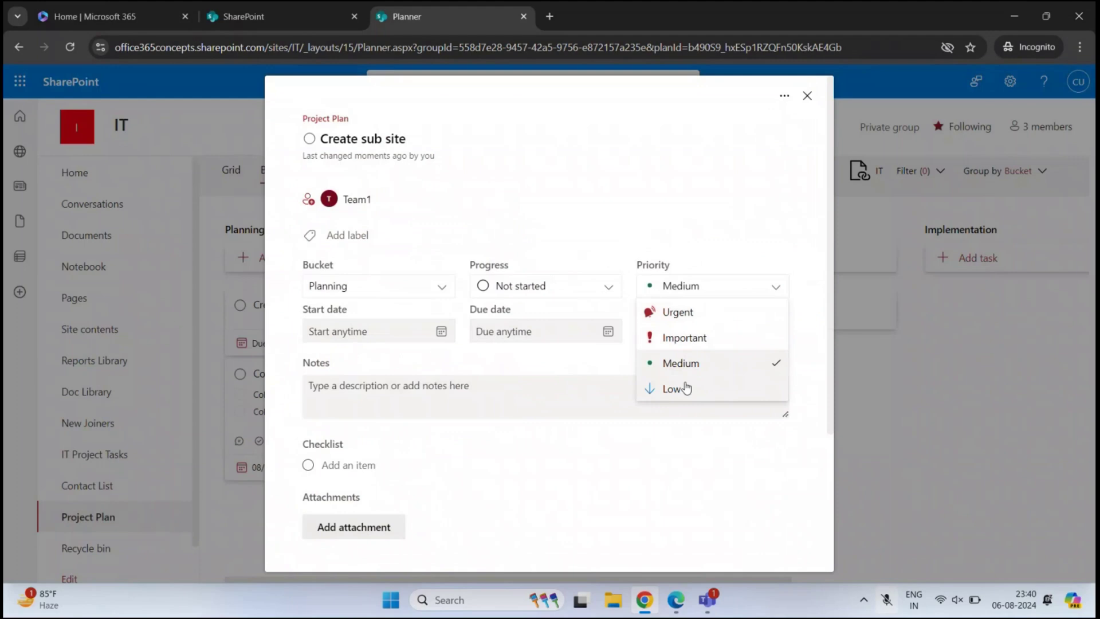
click(683, 313)
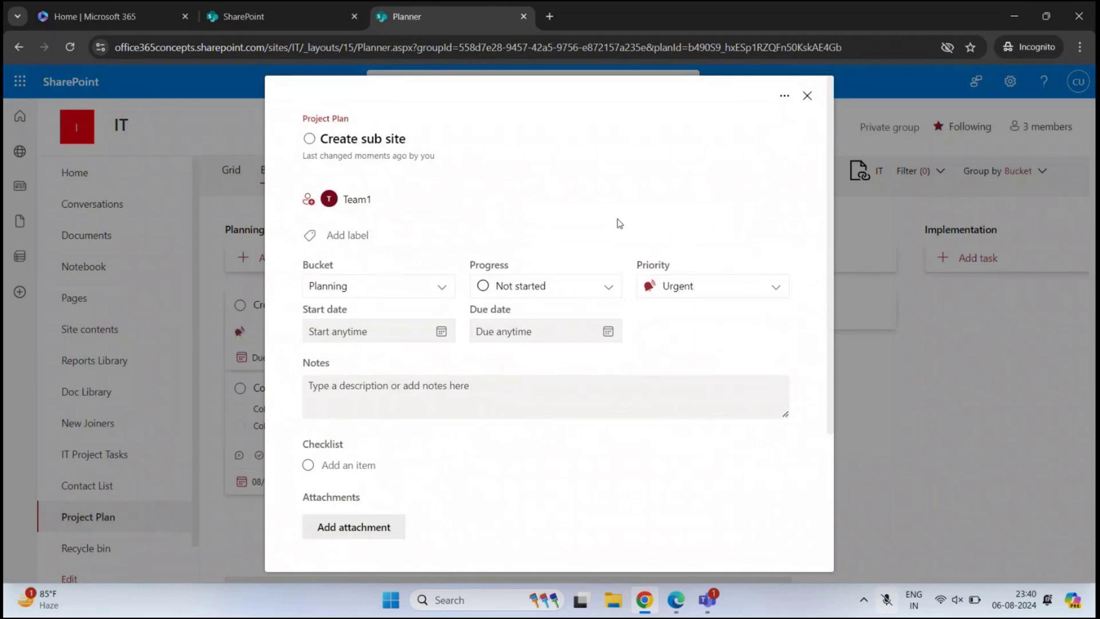
- Set the task's start date to August 15 and due date to August 30, 2024
click(441, 331)
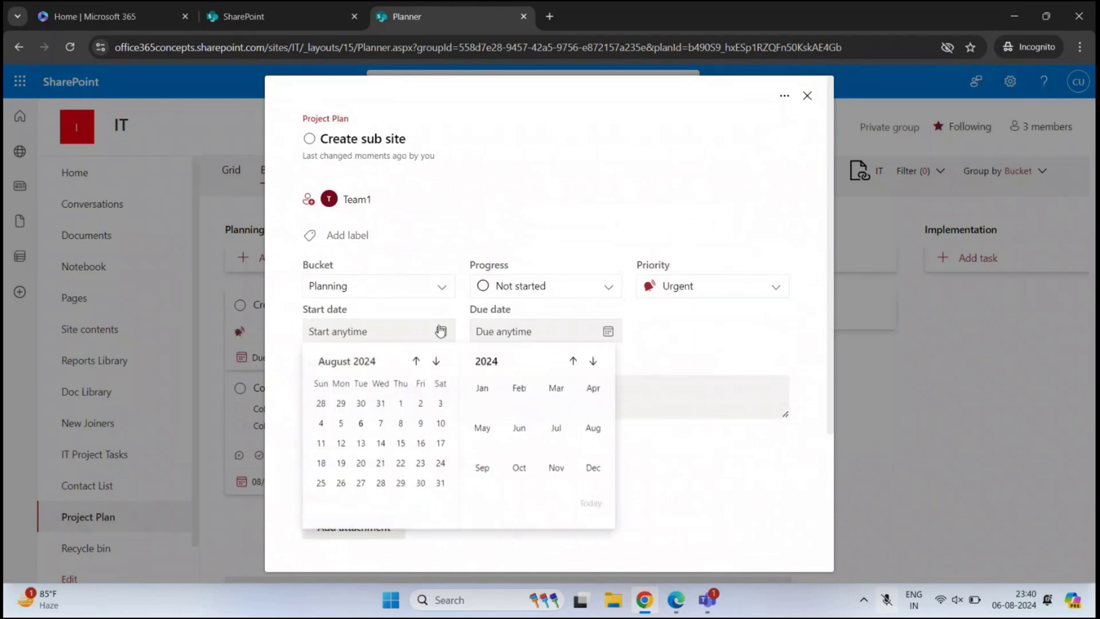
click(400, 443)
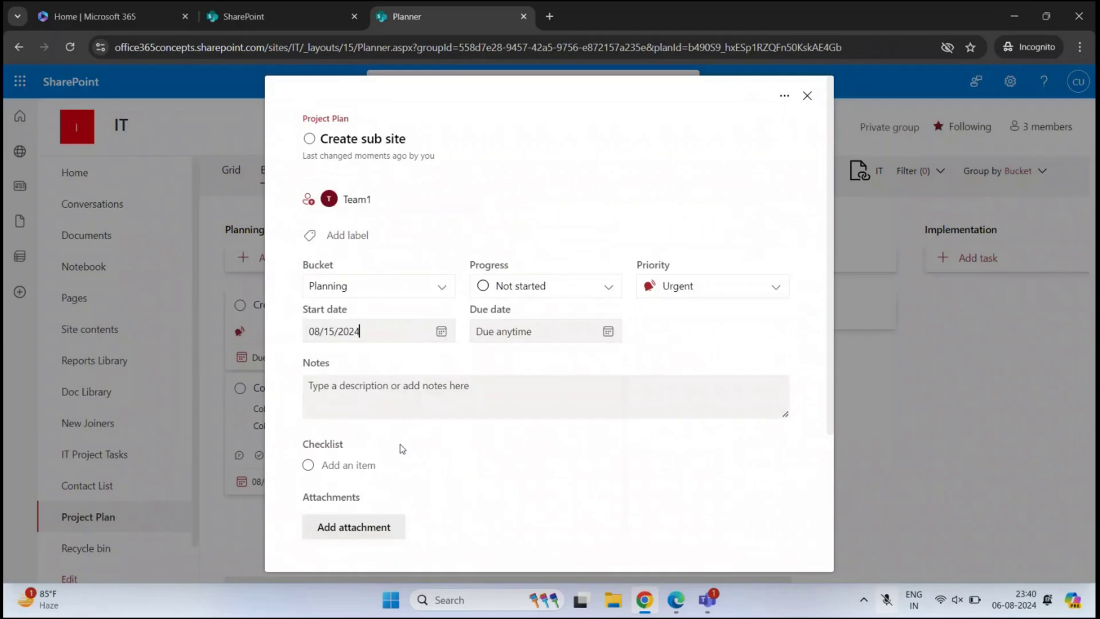
click(608, 333)
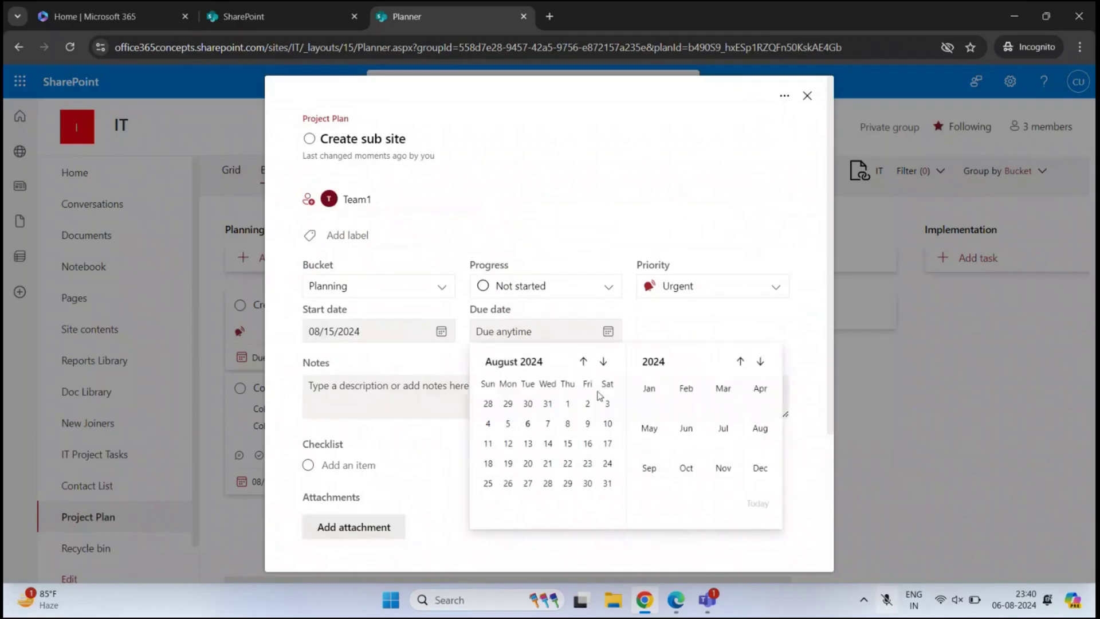
click(588, 483)
- Add the checklist item 'Create hub site' and close the task details
scroll(576, 232, down, 3)
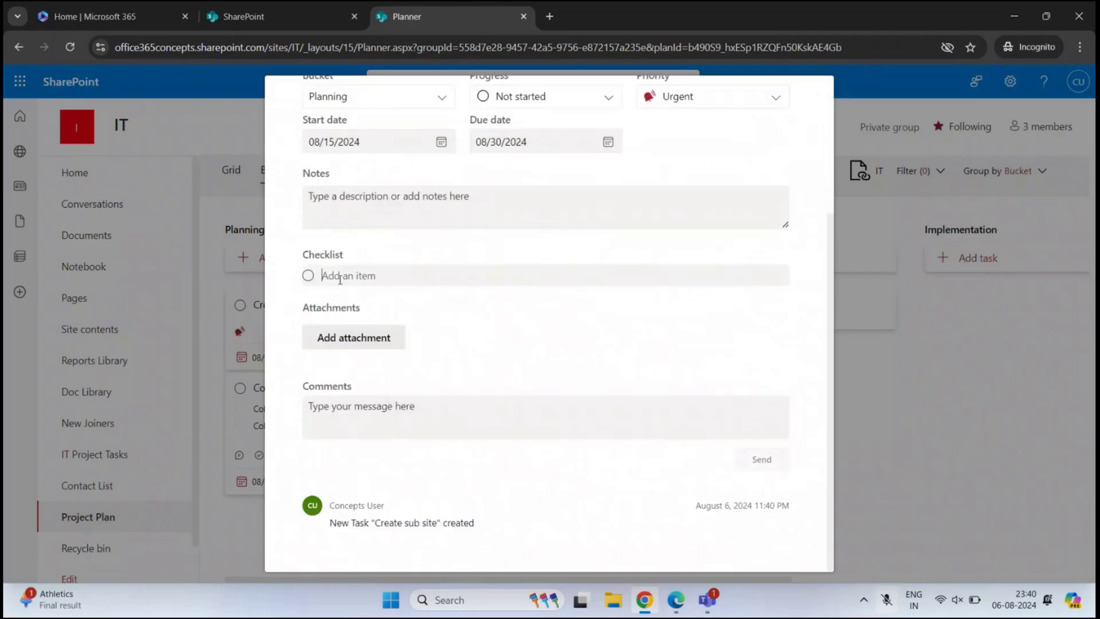
click(339, 280)
text(Create hub site)
click(375, 408)
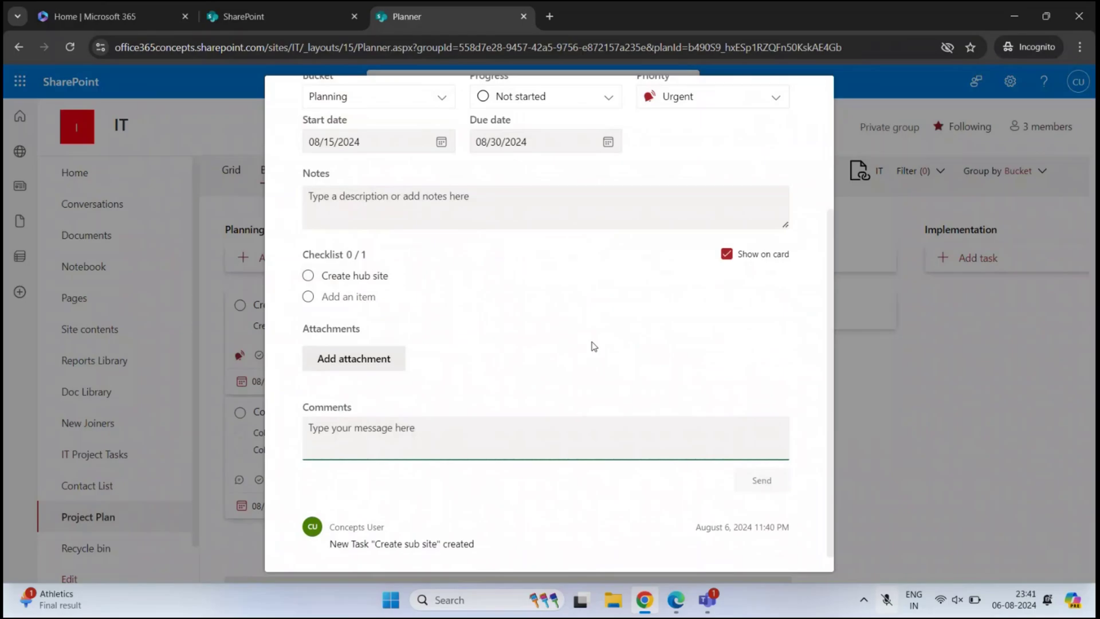
click(750, 488)
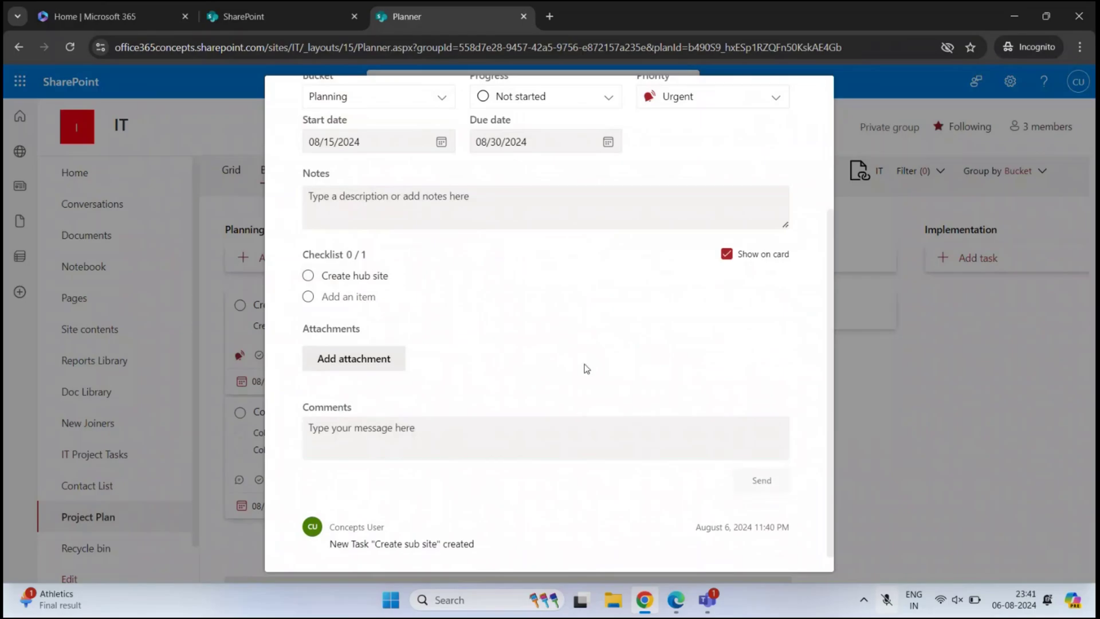
scroll(584, 369, down, 1)
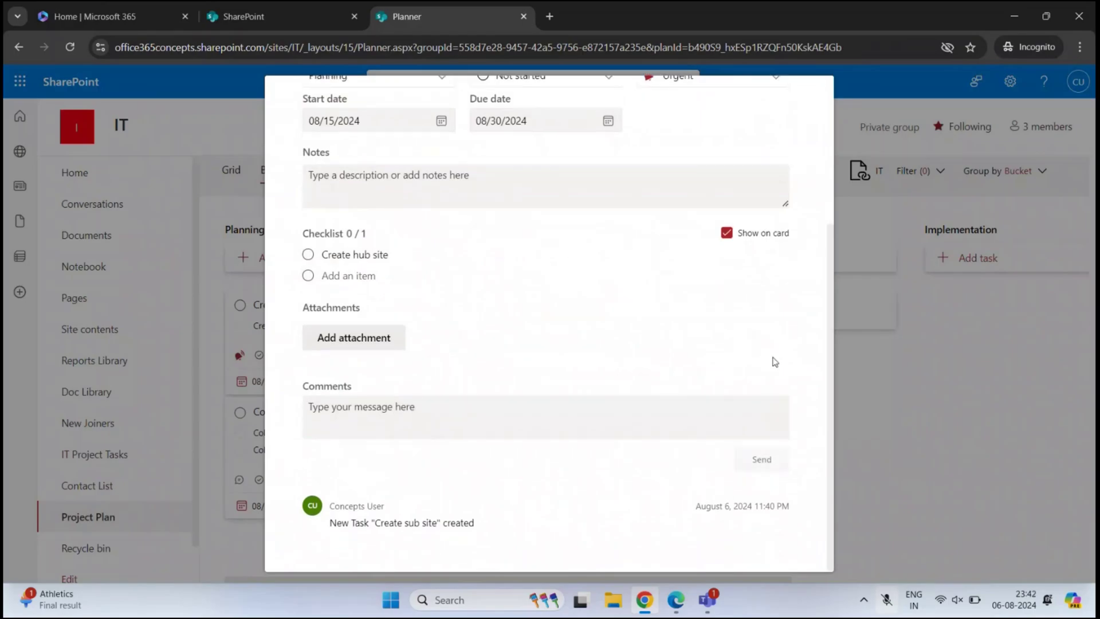
click(936, 396)
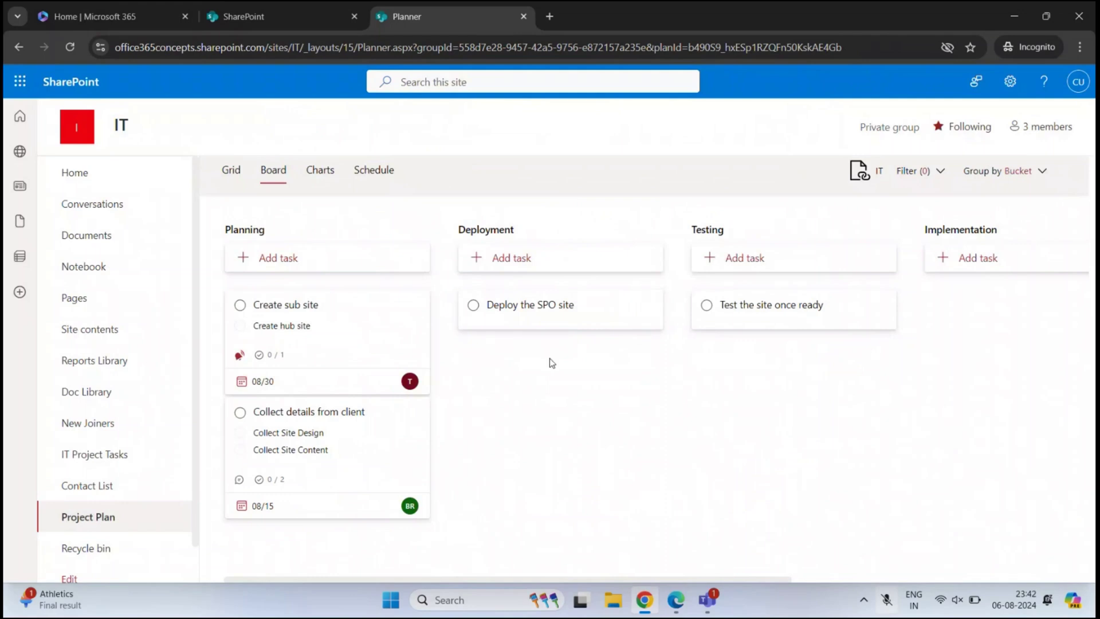
- Tick Collect Site Design and Collect Site Content, then mark Collect details from client complete
click(676, 600)
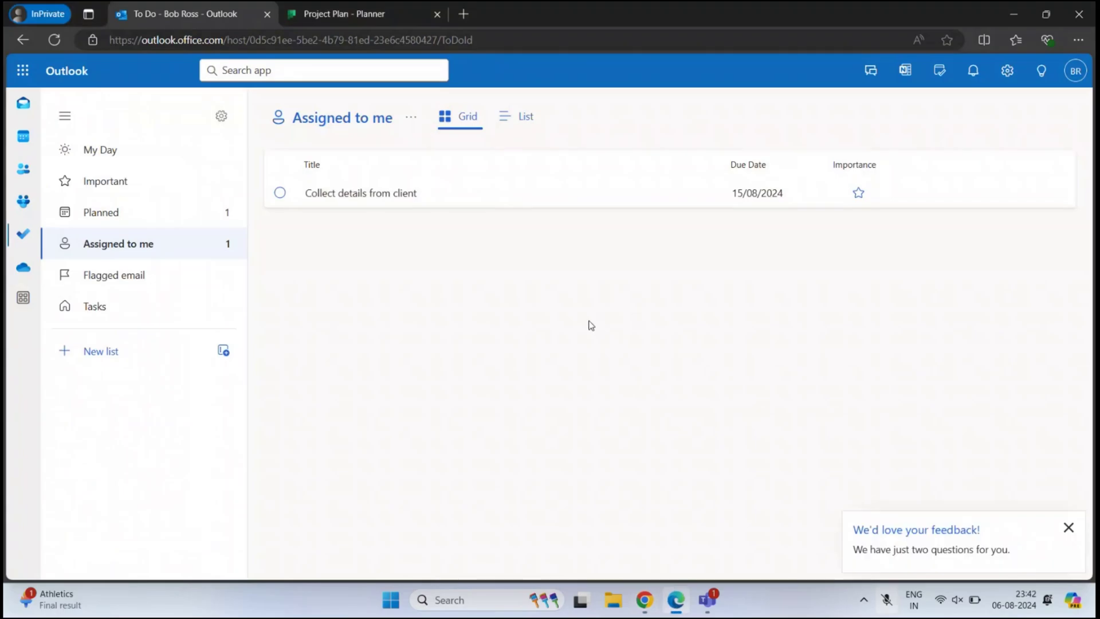
click(370, 16)
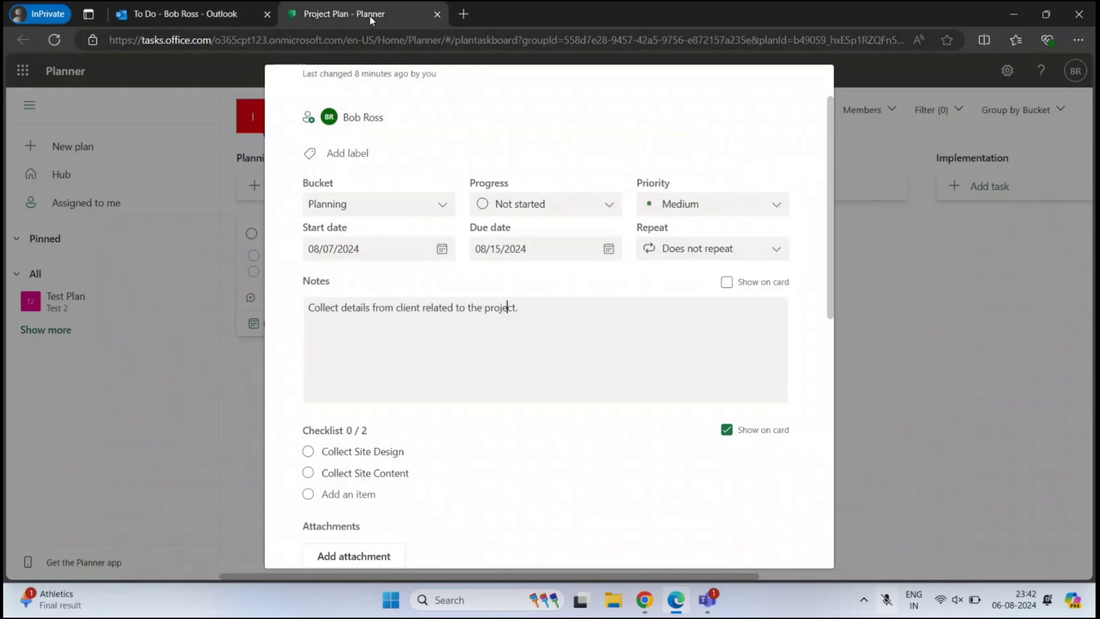
scroll(400, 395, down, 3)
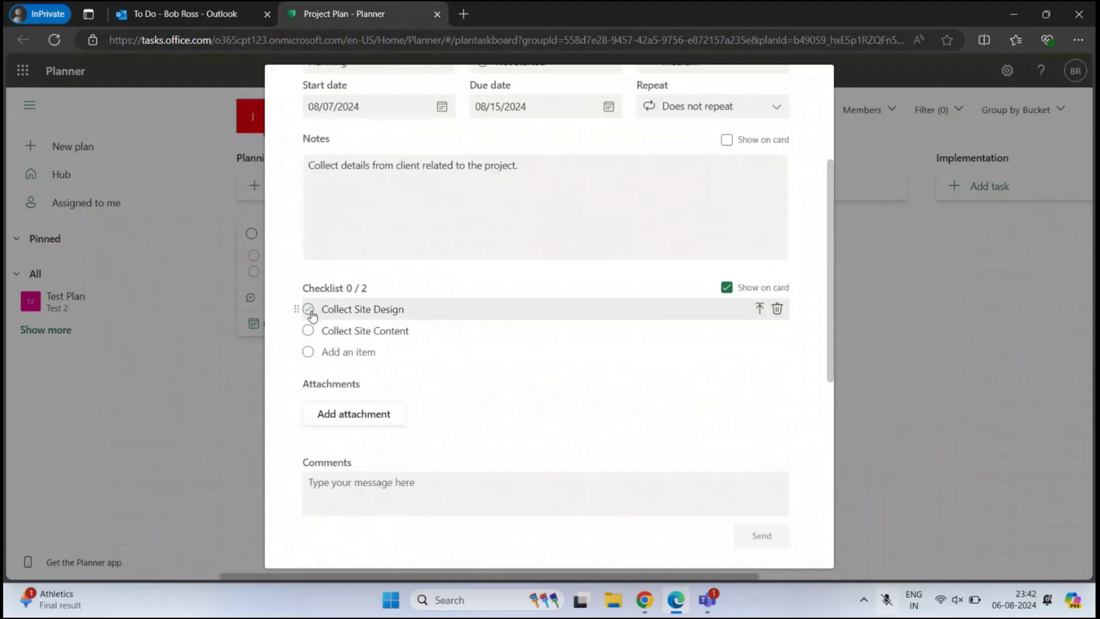
click(309, 310)
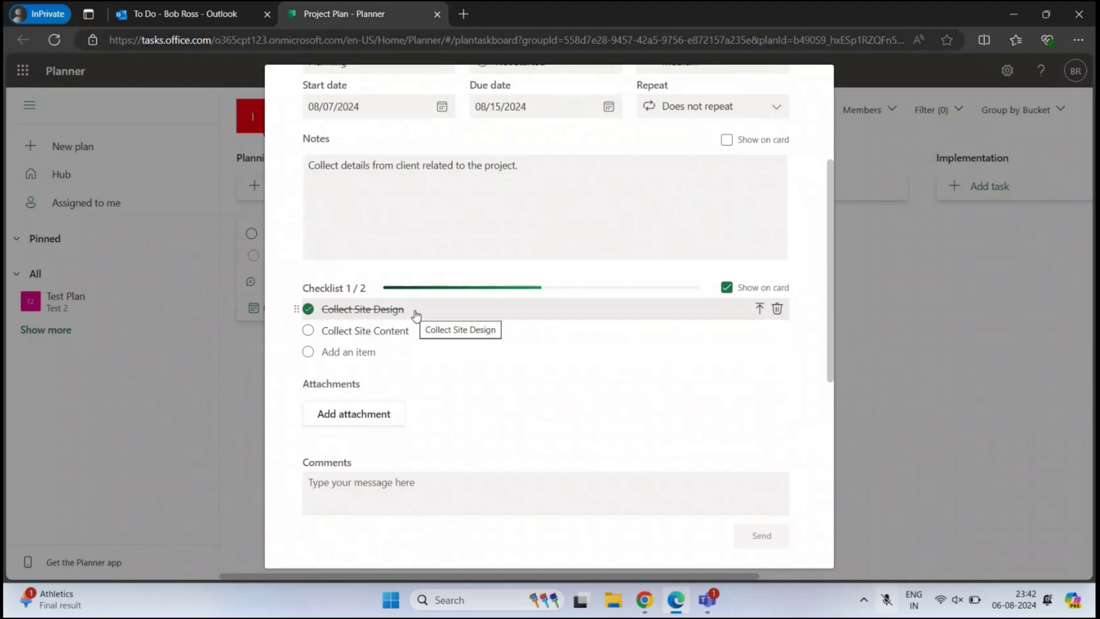
click(310, 331)
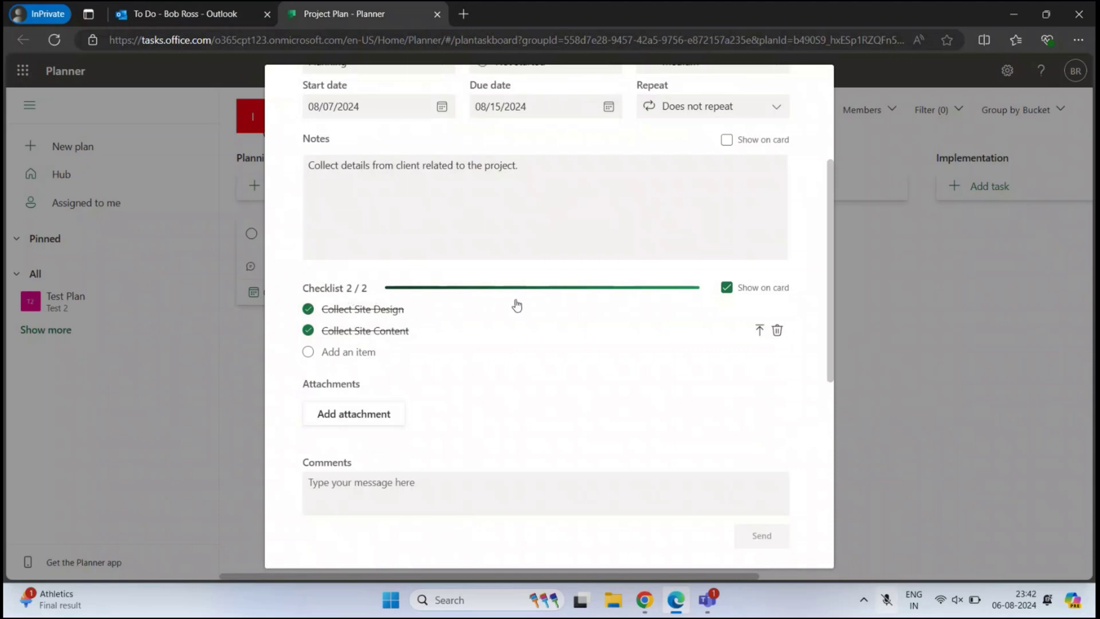
scroll(516, 305, up, 4)
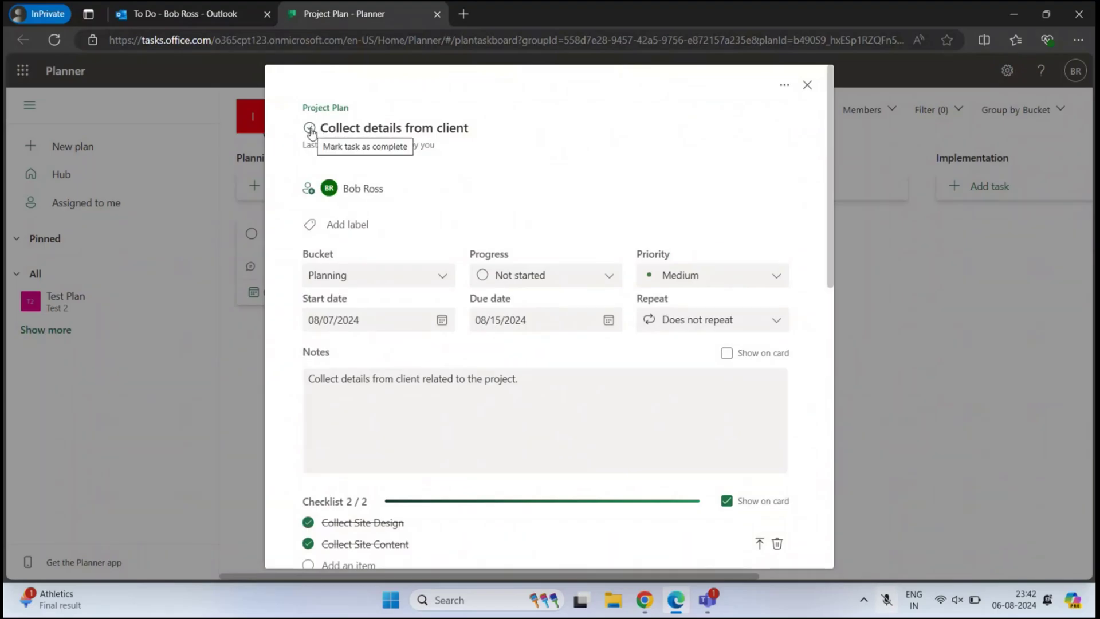
click(309, 128)
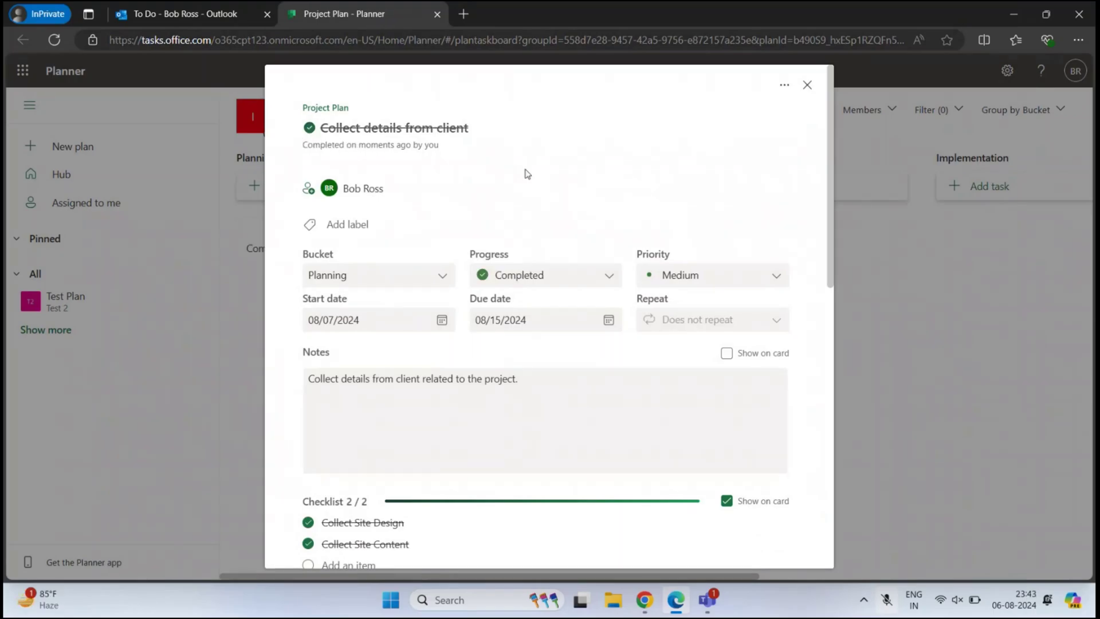
- Refresh the SharePoint board and expand Planning's Completed tasks to see Collect details from client
click(643, 601)
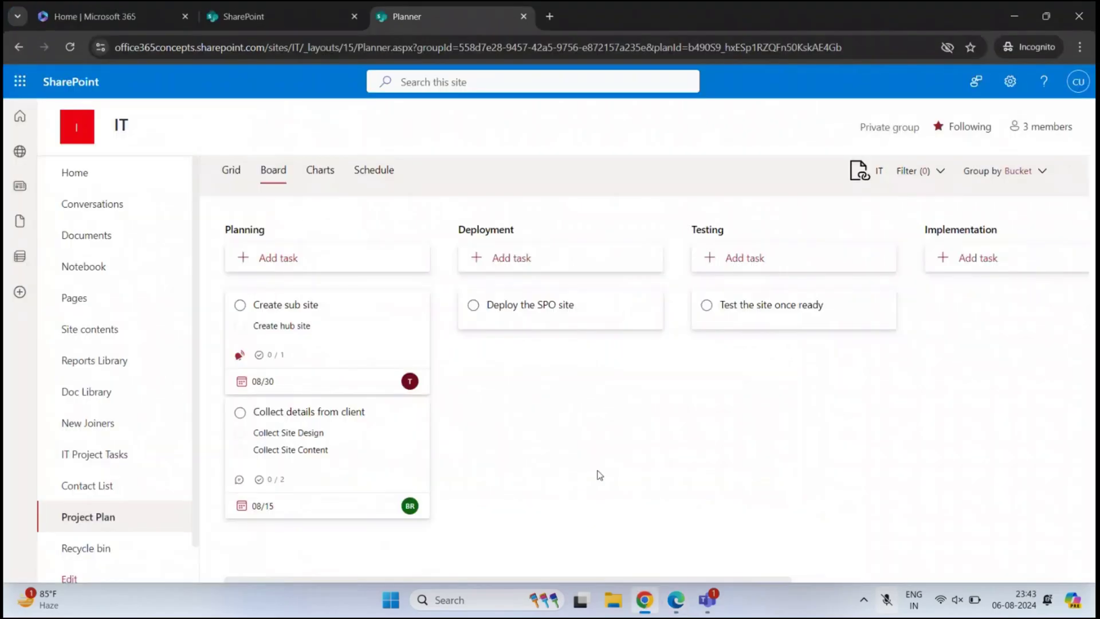
click(75, 47)
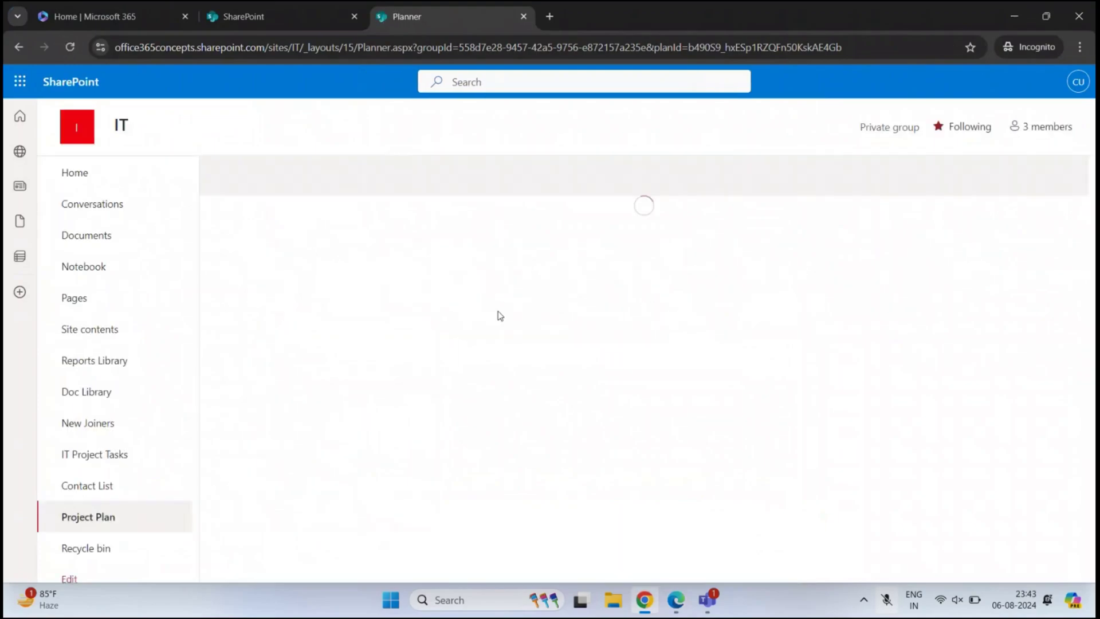
click(416, 432)
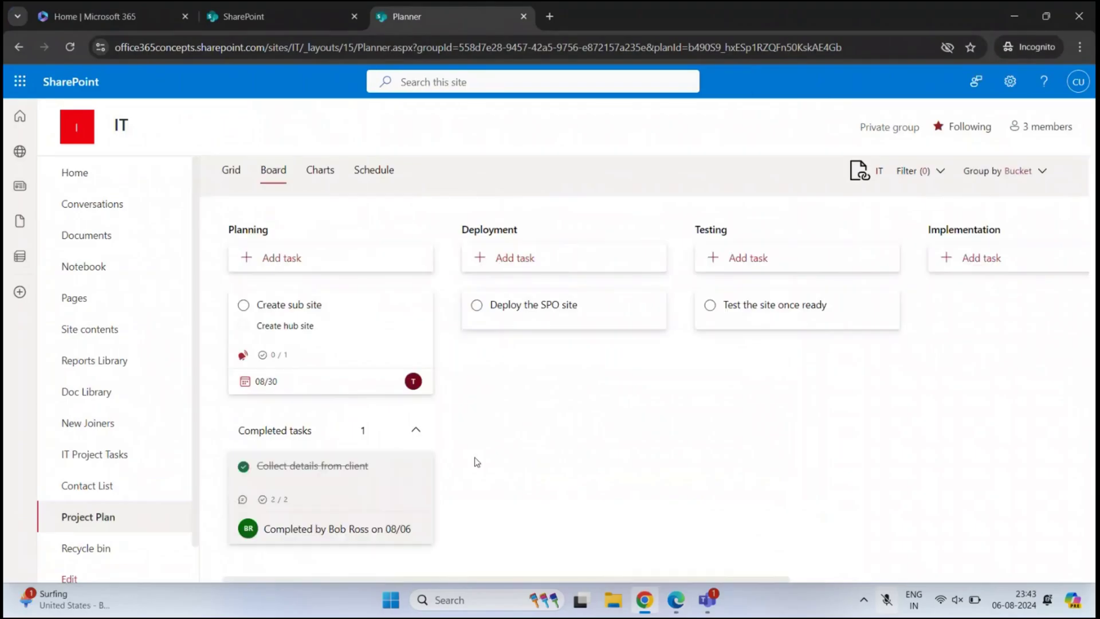
scroll(375, 487, down, 1)
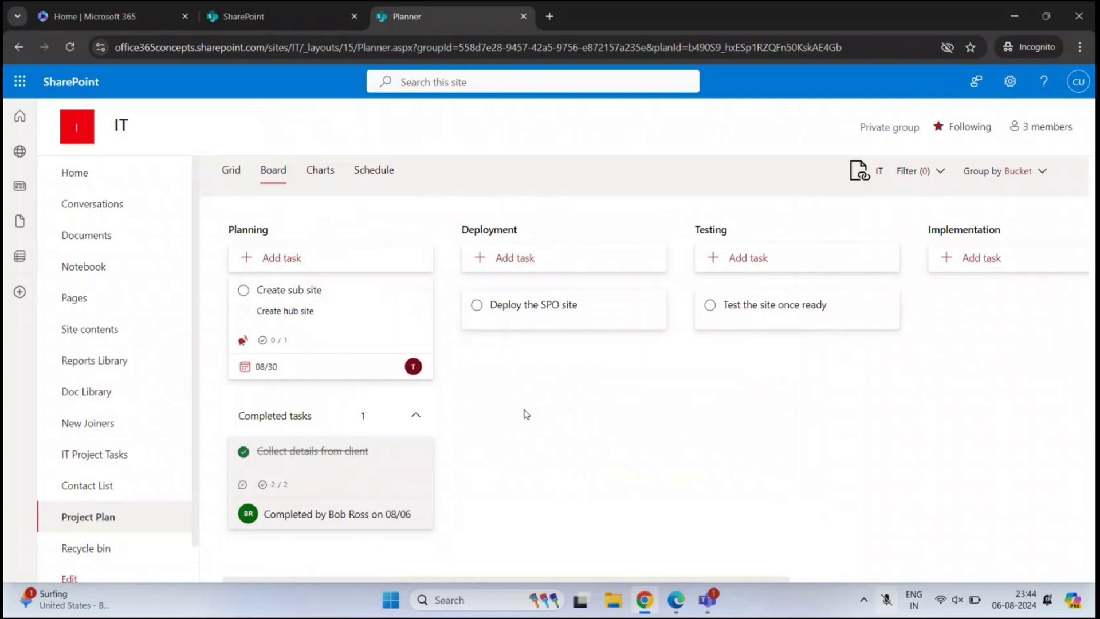
scroll(310, 286, up, 1)
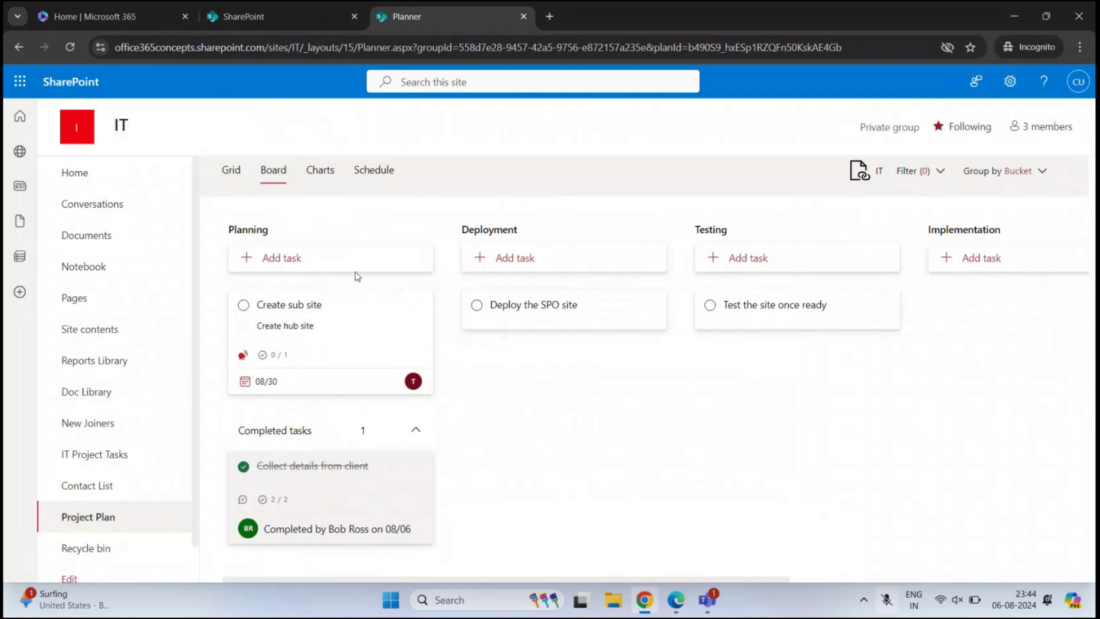
click(318, 172)
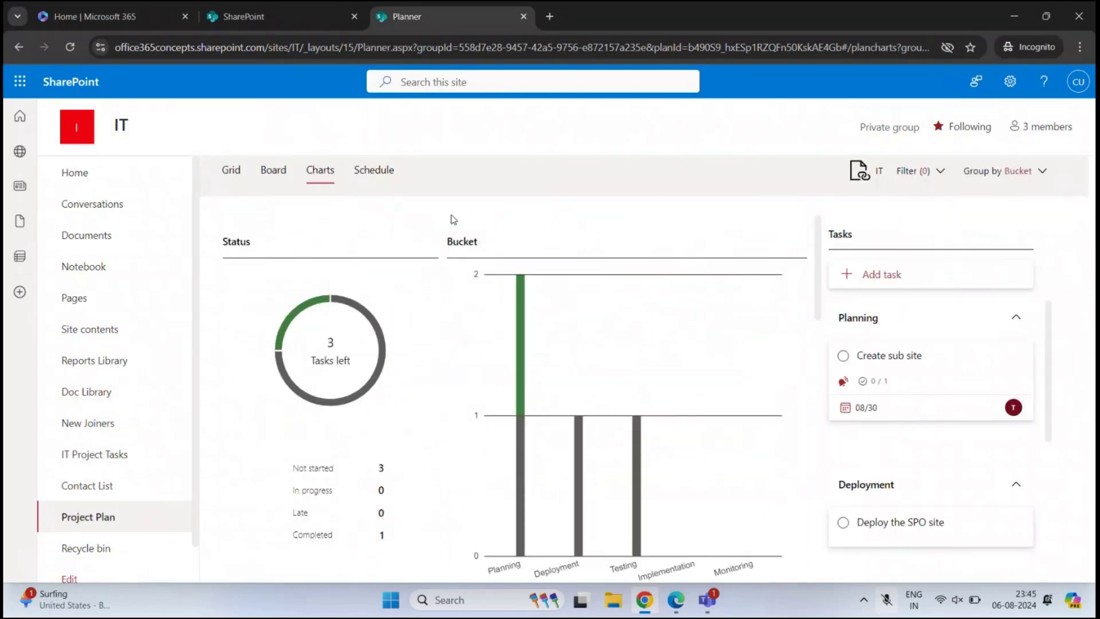
scroll(342, 350, down, 1)
scroll(320, 461, up, 1)
scroll(367, 468, down, 1)
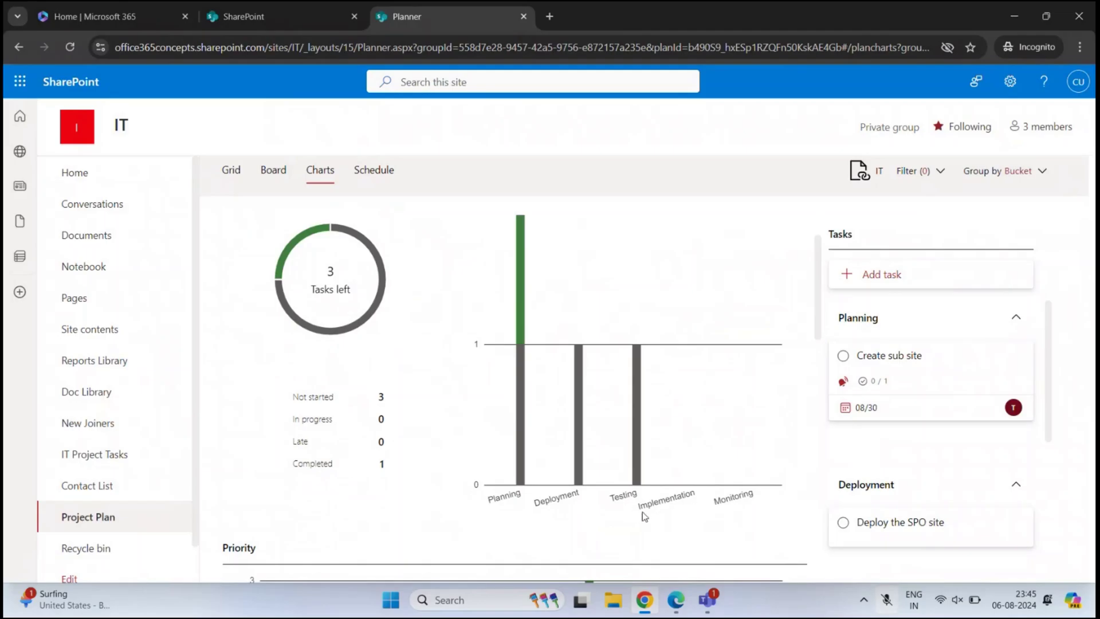
scroll(594, 471, down, 1)
scroll(531, 466, up, 1)
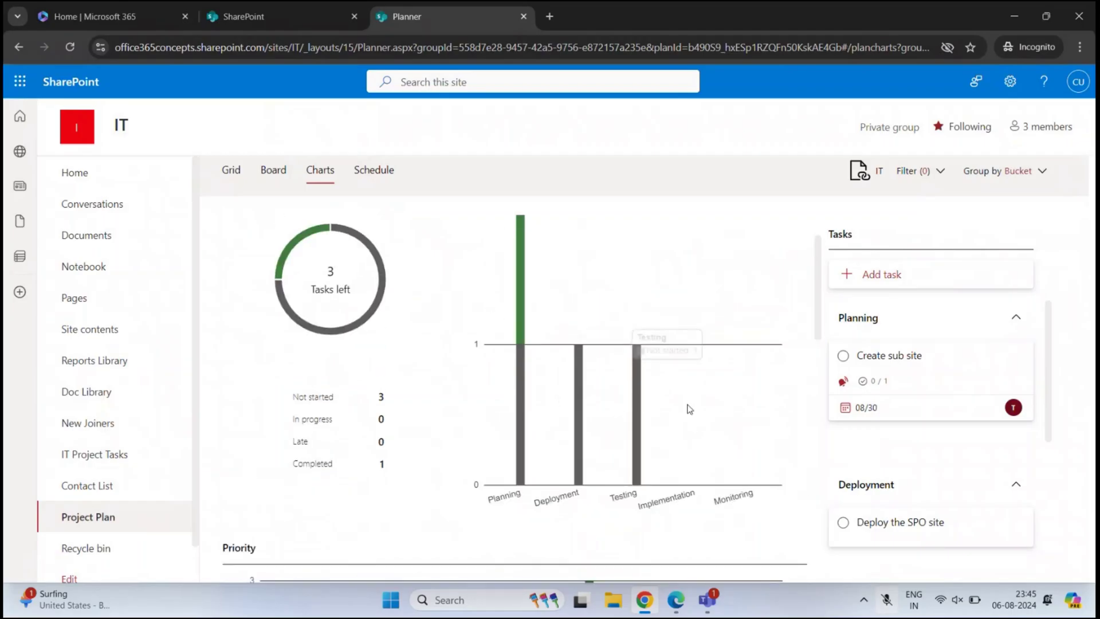
scroll(496, 417, down, 5)
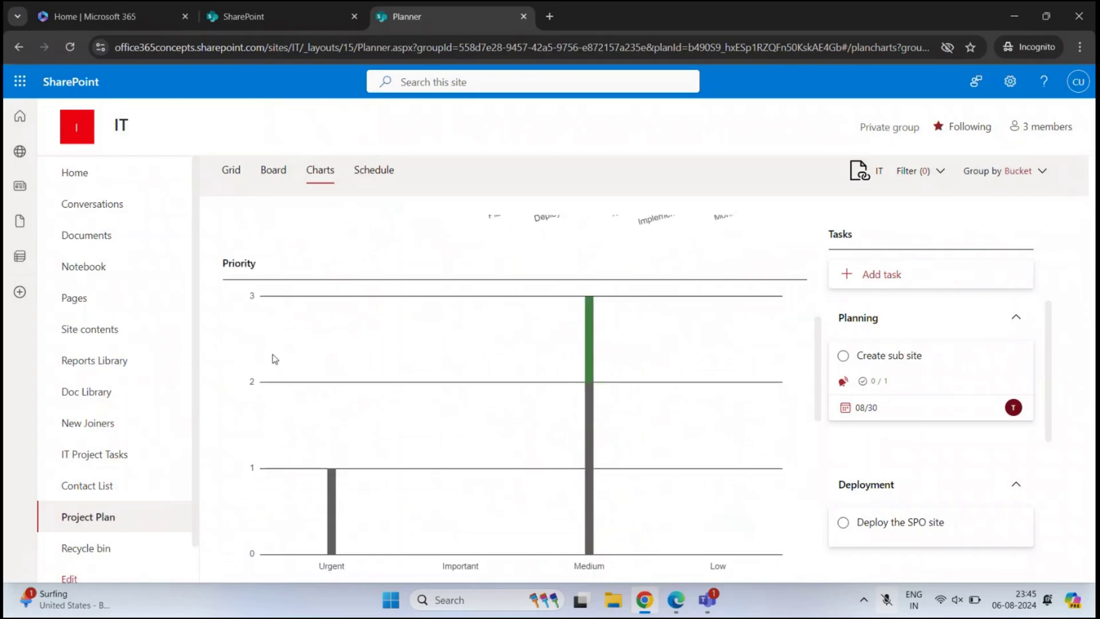
scroll(422, 359, down, 1)
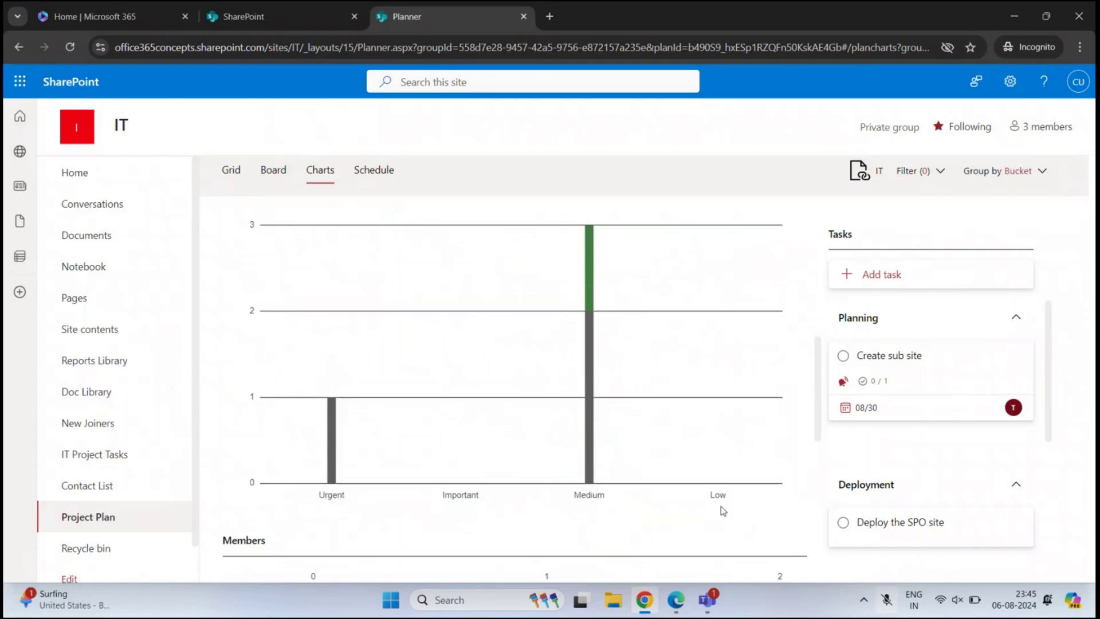
scroll(501, 405, up, 1)
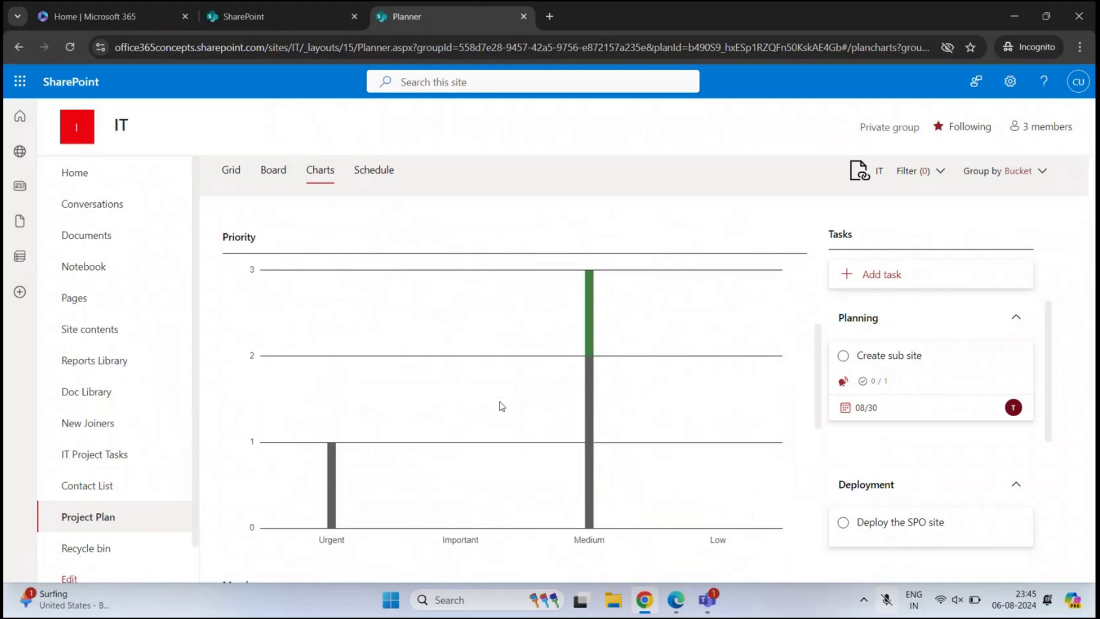
scroll(501, 405, down, 1)
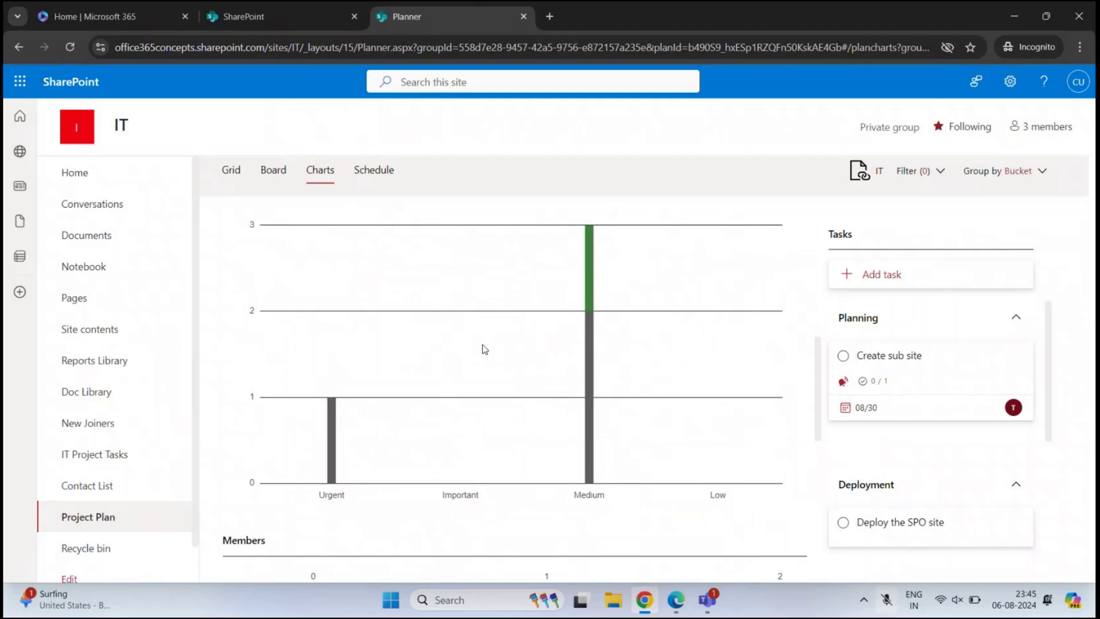
scroll(482, 347, down, 5)
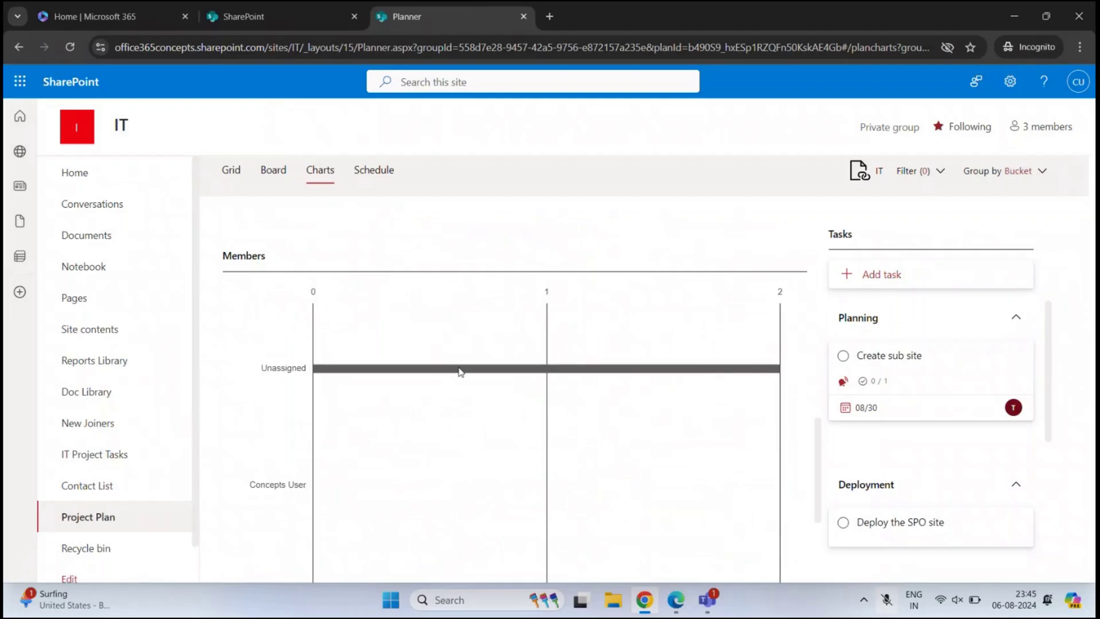
scroll(467, 390, down, 4)
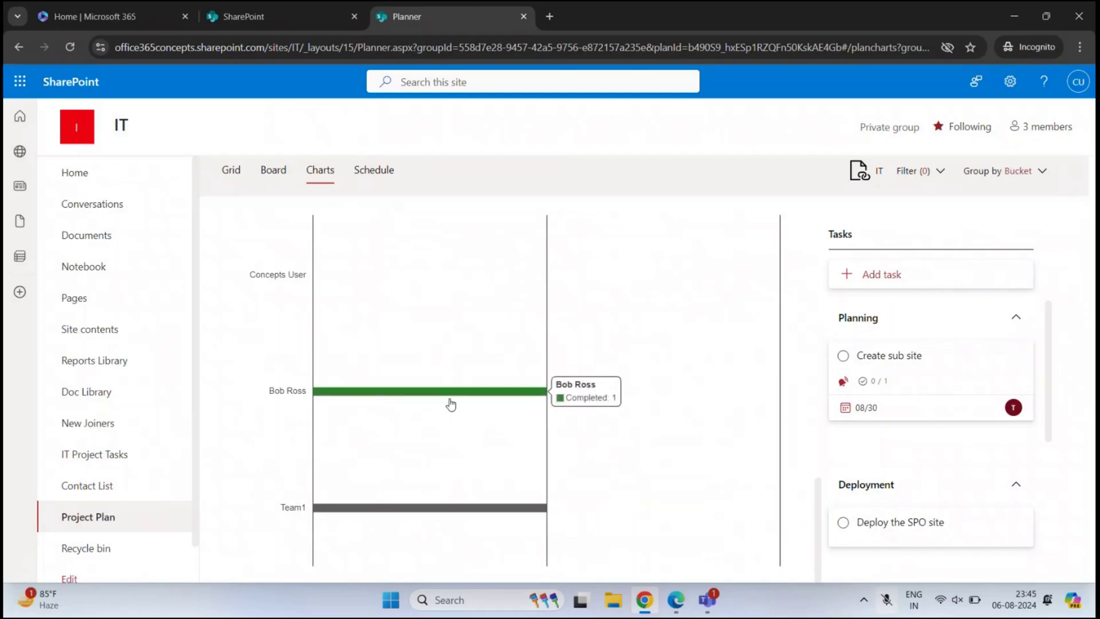
mouse_move(436, 397)
mouse_move(428, 514)
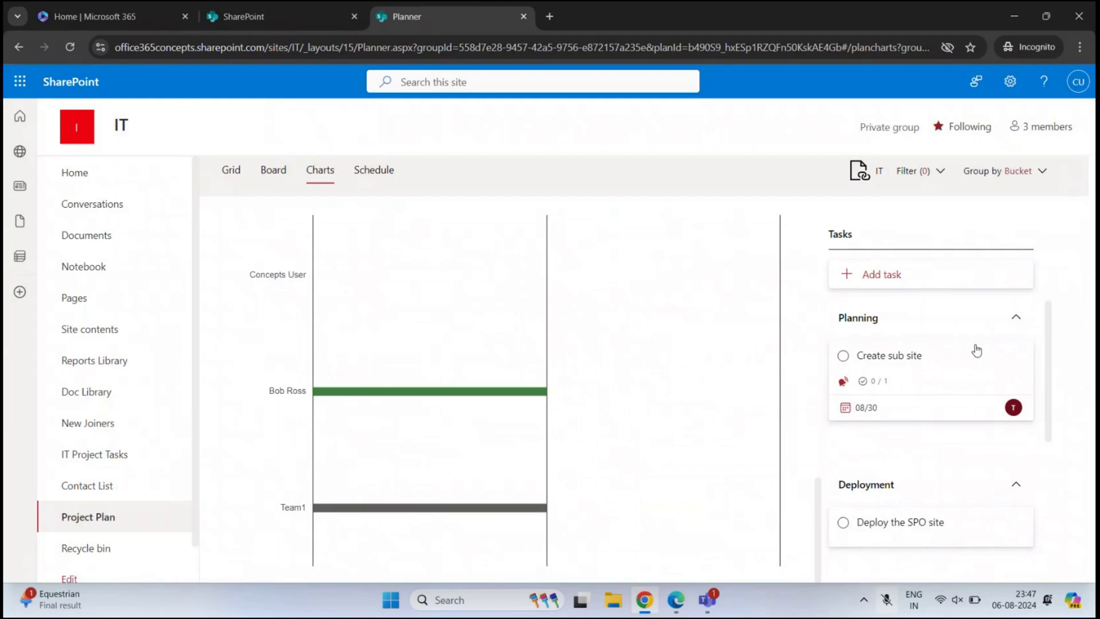
scroll(961, 334, down, 4)
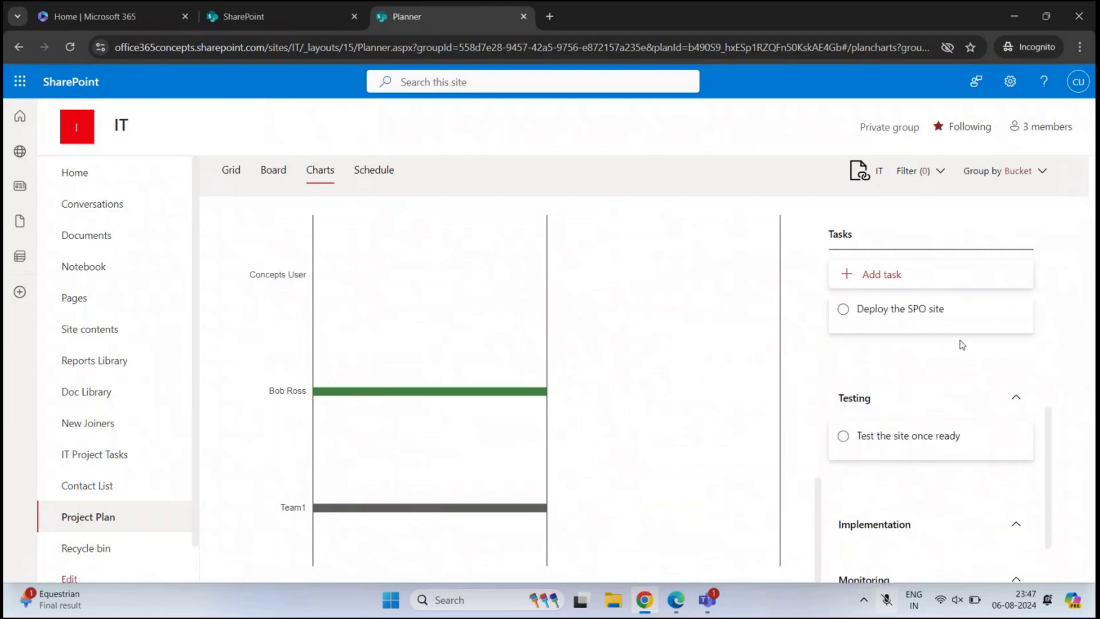
scroll(962, 344, up, 4)
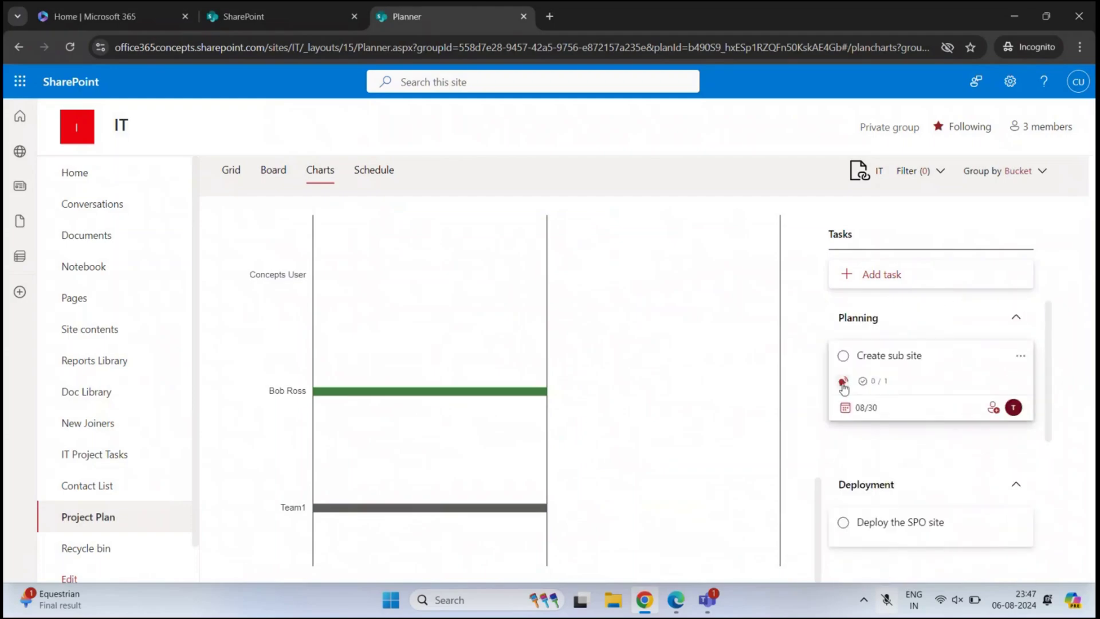
mouse_move(844, 386)
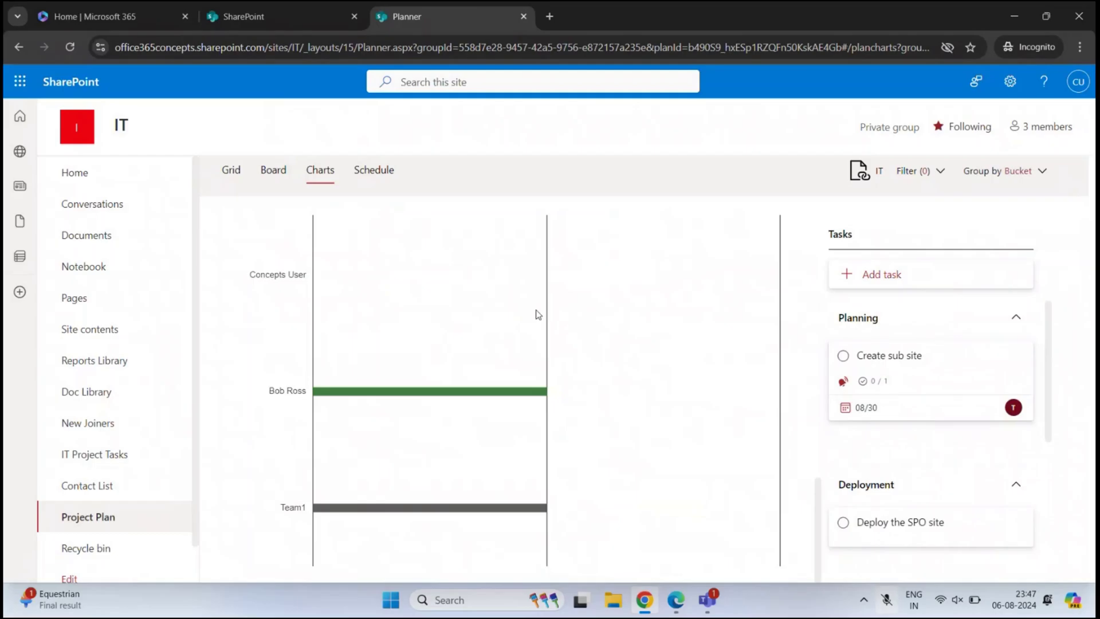
- View the plan's tasks in Grid view, then return to the Project Plan board
click(234, 170)
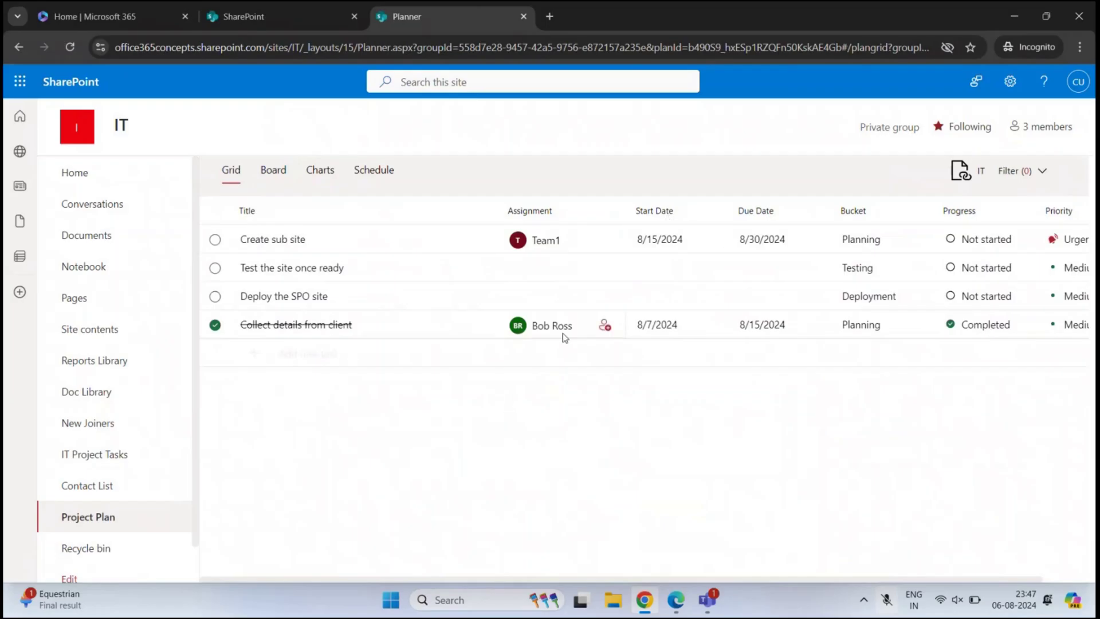
click(110, 521)
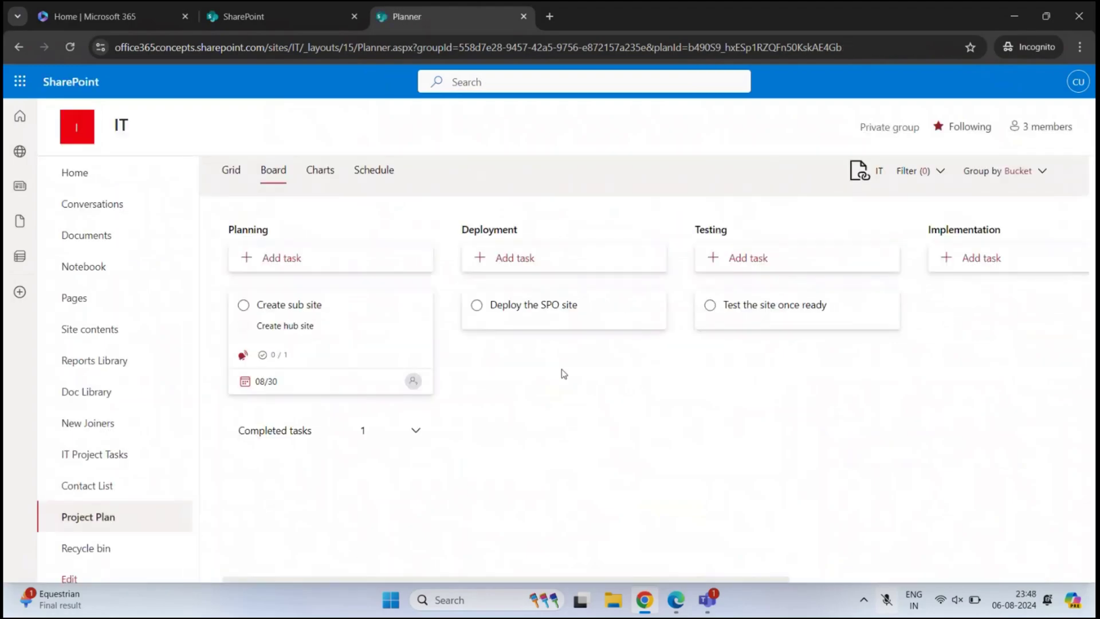
click(307, 49)
- Go to tasks.office.com, sign in, and open the Project Plan board
text(tasks.office.com)
key(Return)
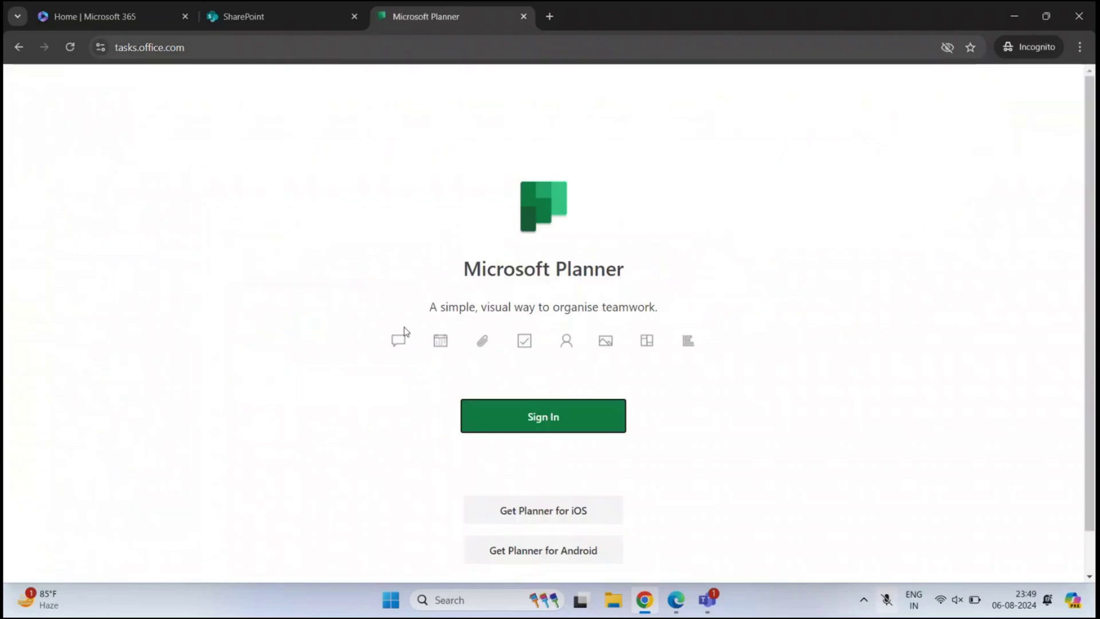
click(546, 427)
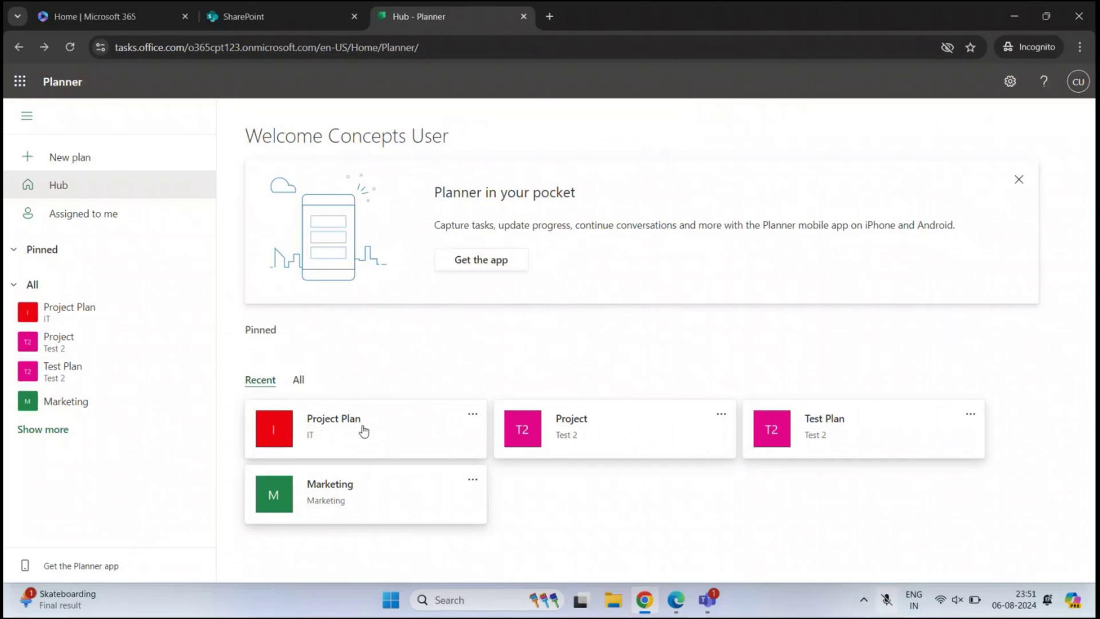
click(389, 430)
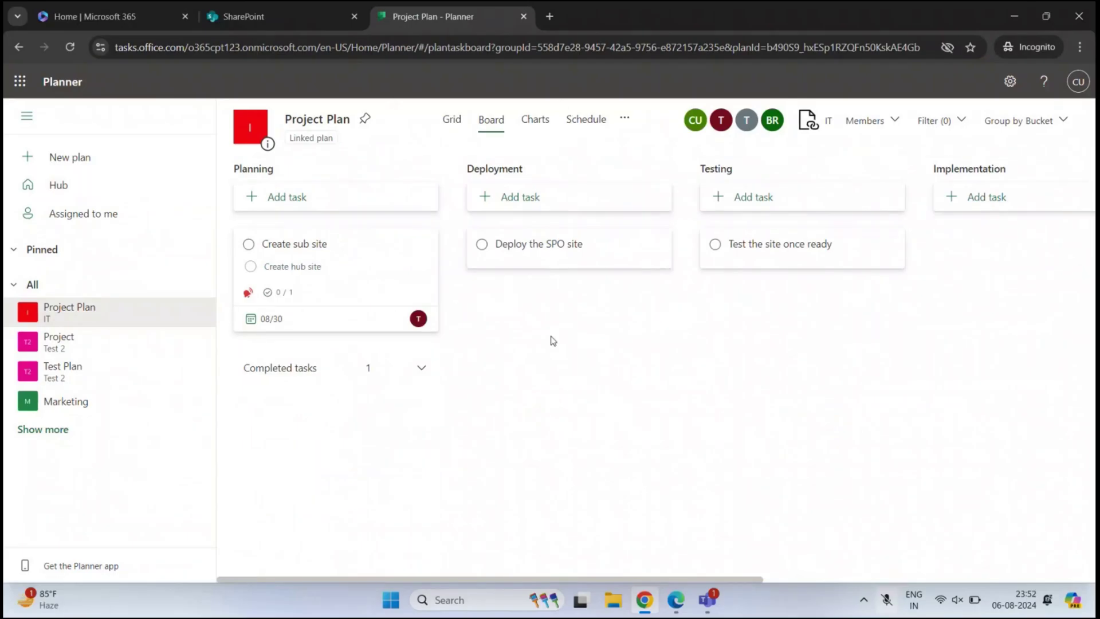
- Launch Planner from the Microsoft 365 All apps list and open the Project Plan board
click(24, 85)
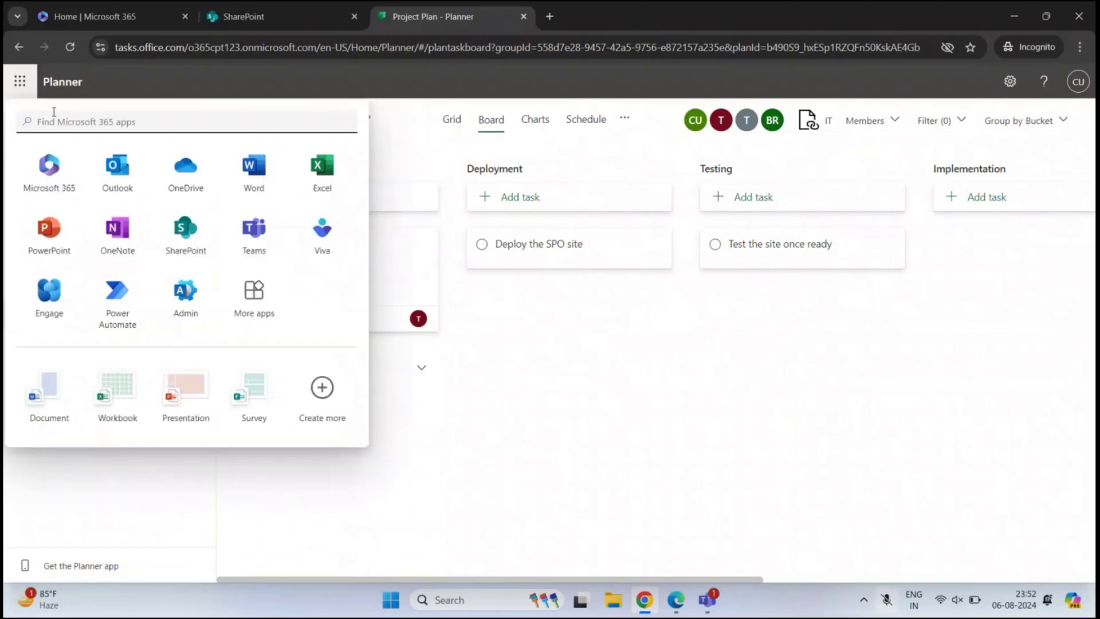
click(250, 299)
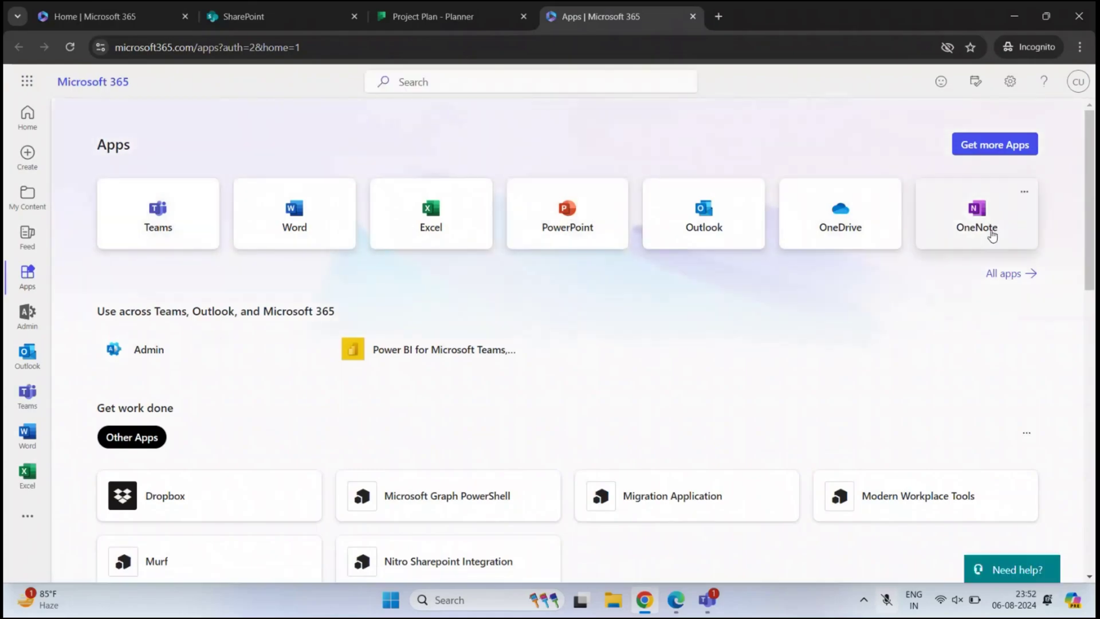
click(1003, 273)
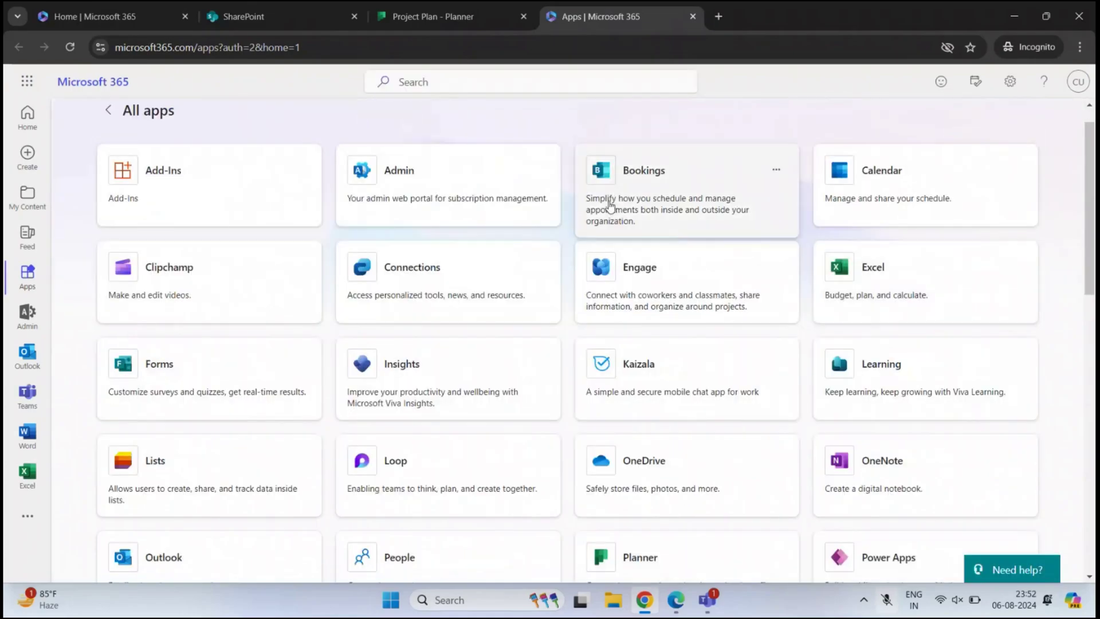
click(436, 80)
text(planne)
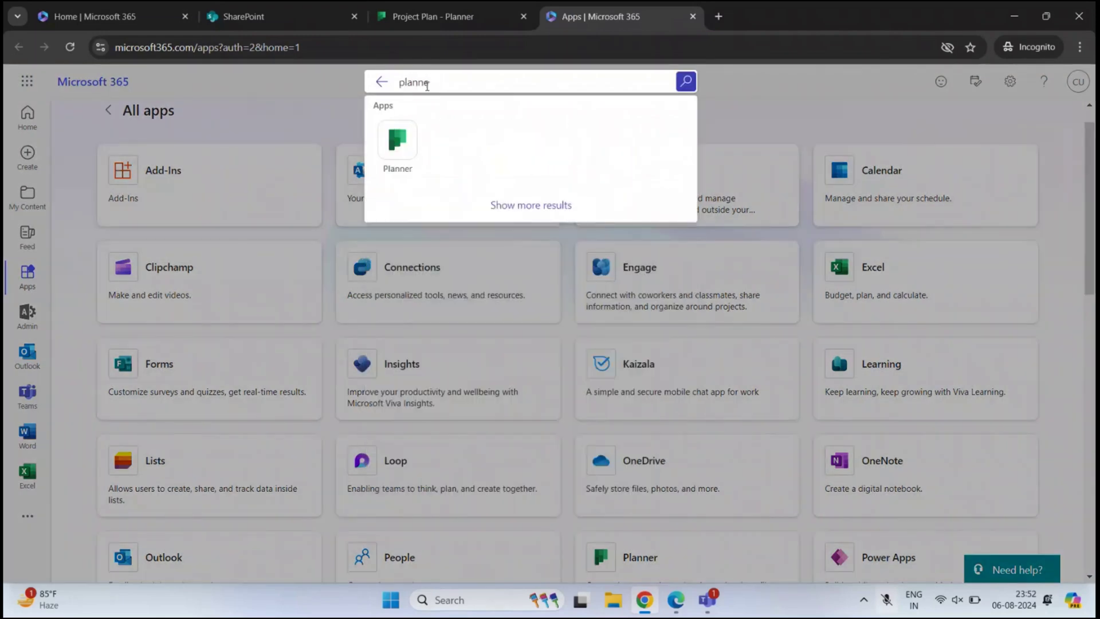
click(408, 133)
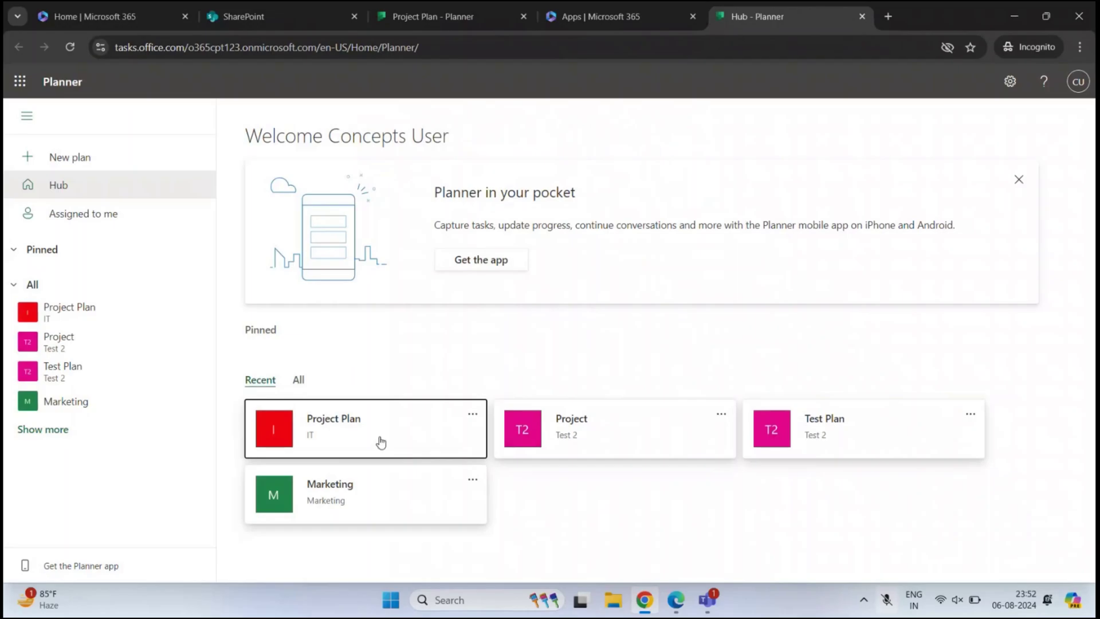
click(381, 442)
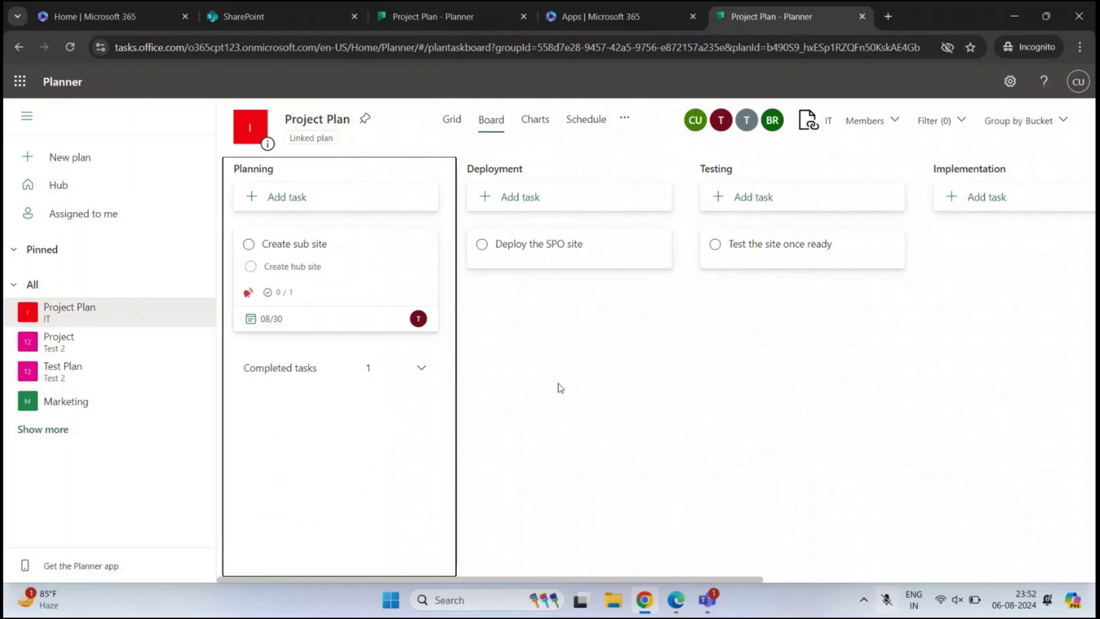
- Show the assignee's To Do Assigned to me list in Outlook
click(572, 390)
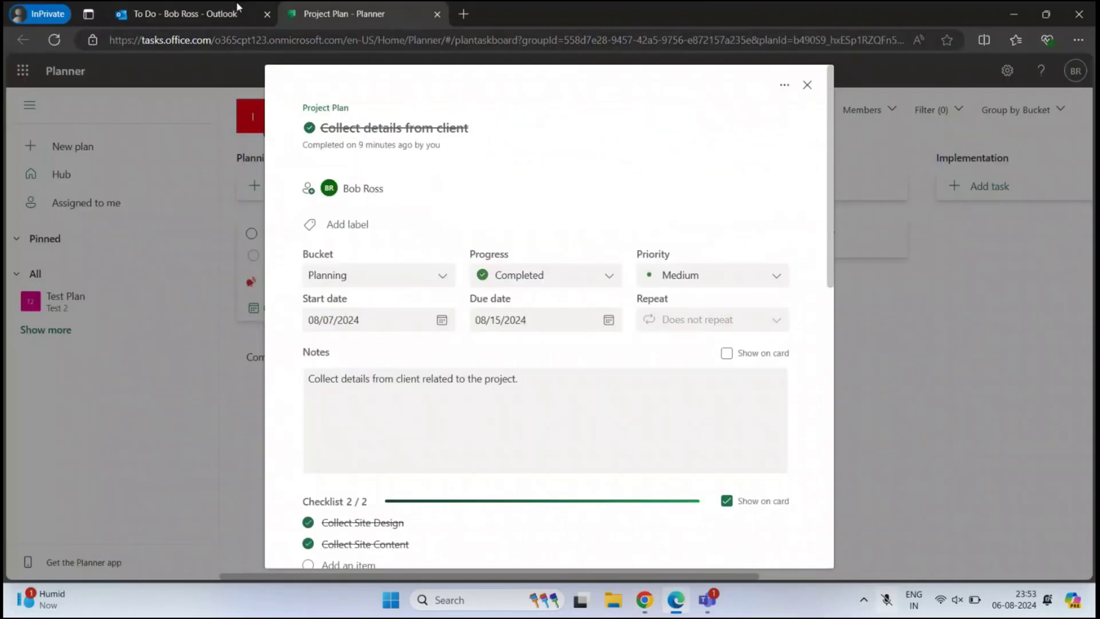
click(173, 16)
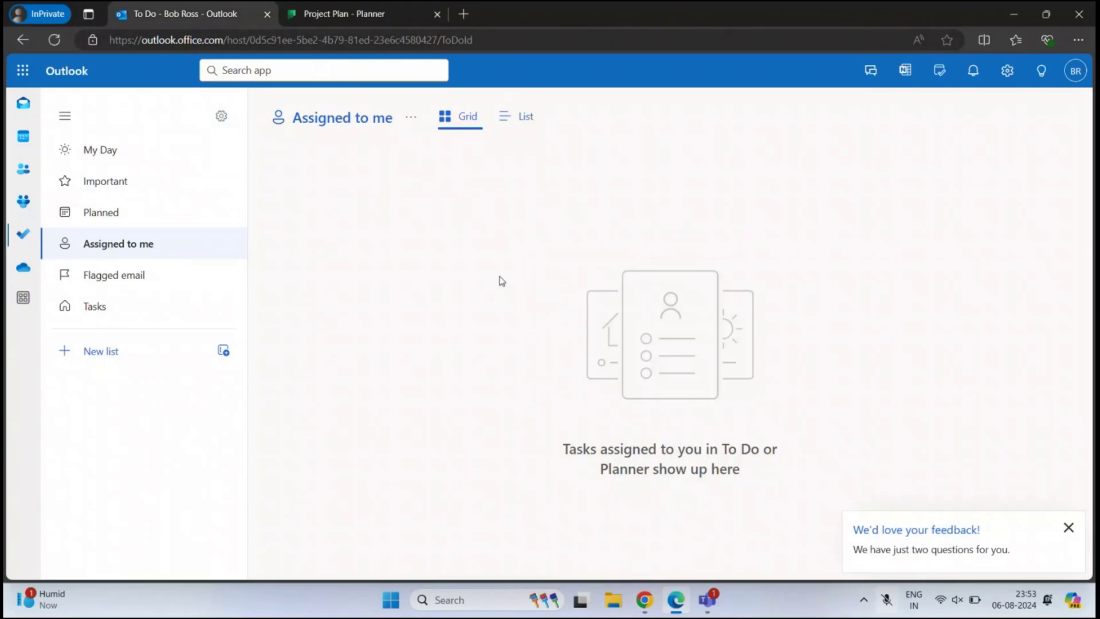